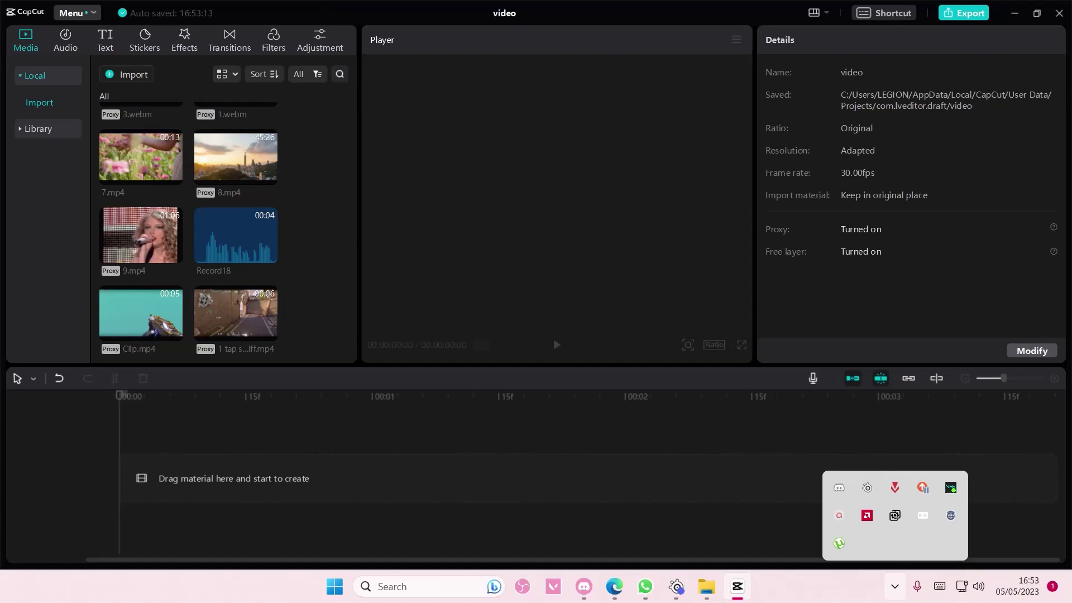
# Dismiss the hidden system tray flyout covering the CapCut window
pyautogui.click(895, 587)
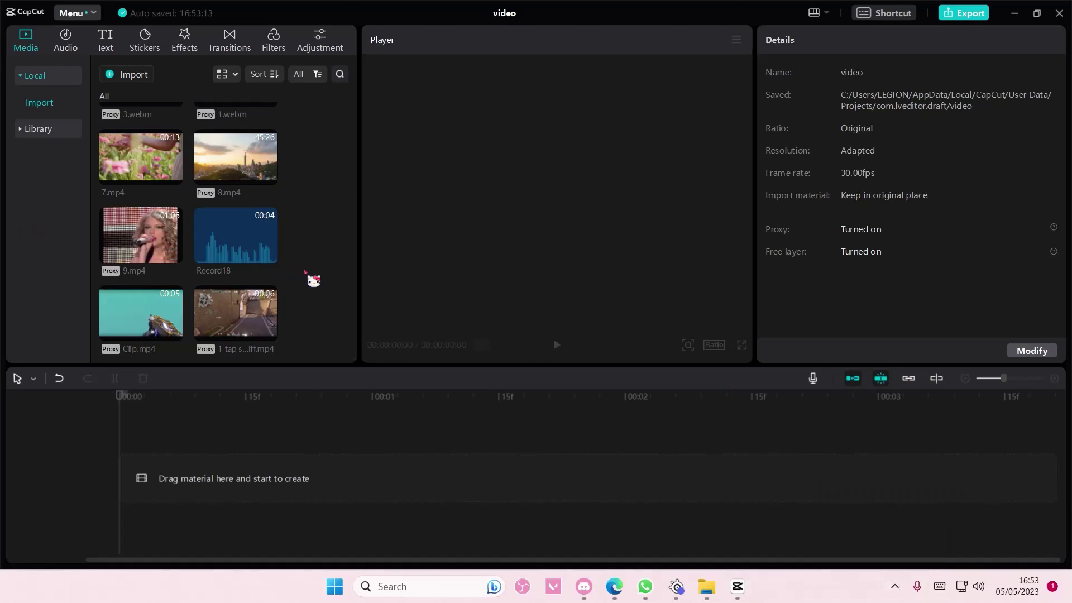
# Add Clip.mp4 to the timeline and mute its track audio
pyautogui.click(174, 333)
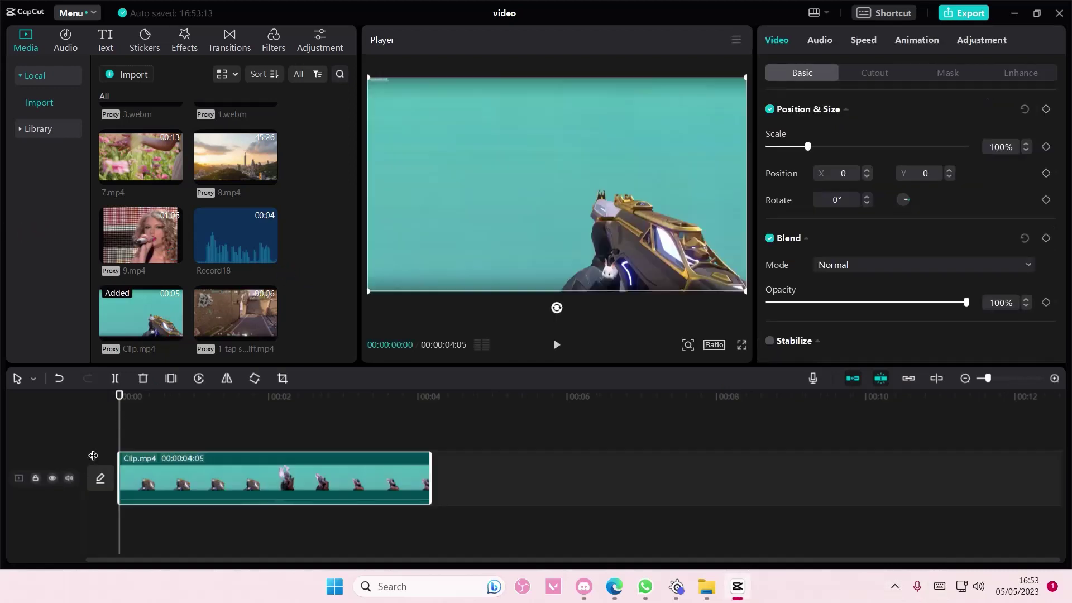
pyautogui.click(69, 479)
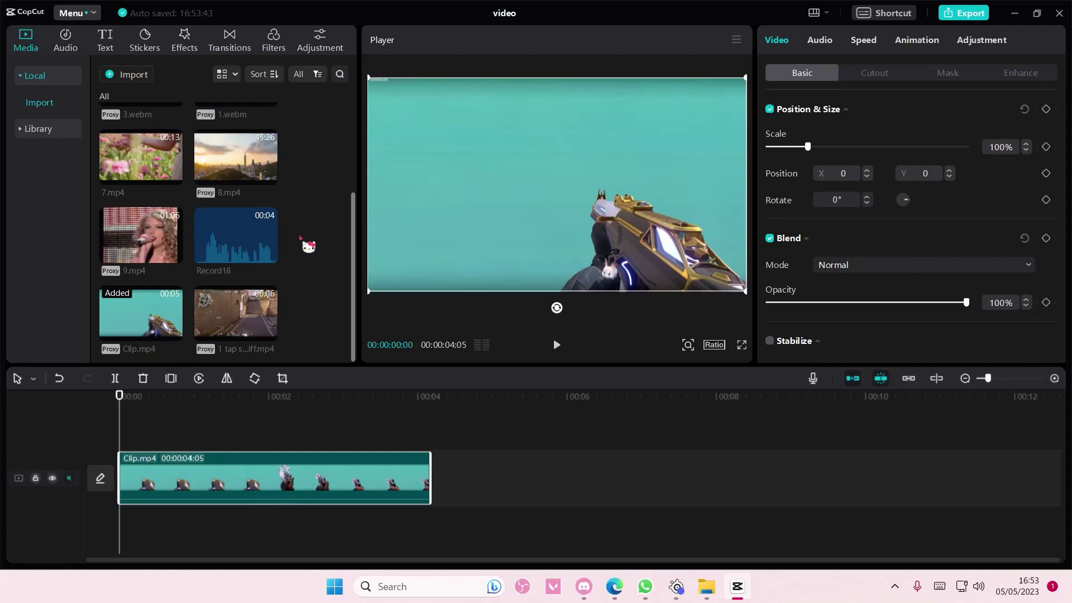
# Crop a thin sliver off the top of the clip's frame
pyautogui.click(283, 378)
pyautogui.moveTo(538, 116); pyautogui.dragTo(533, 127)
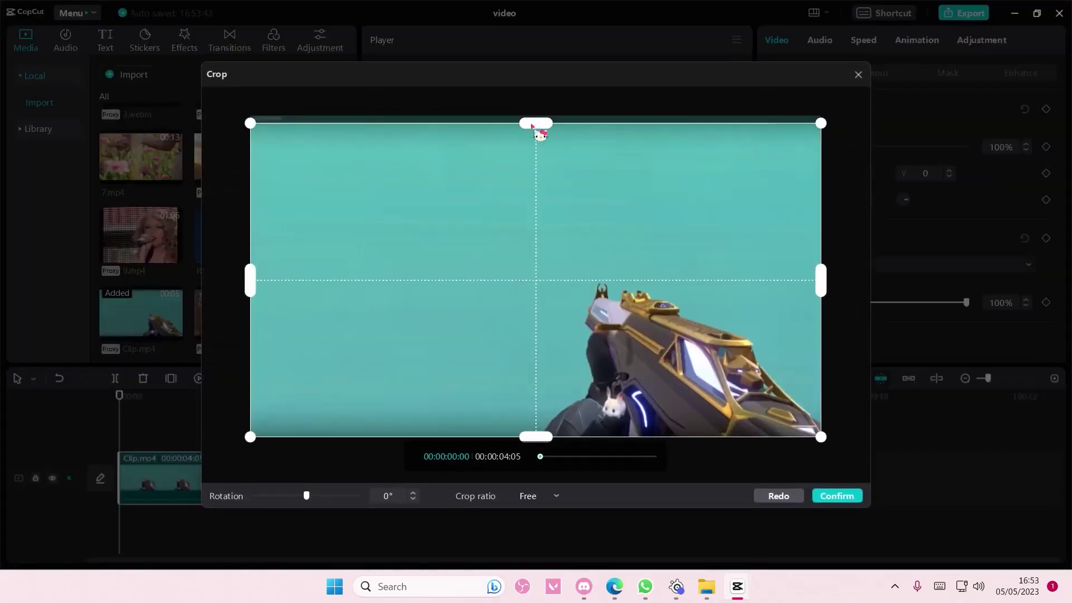
pyautogui.click(836, 496)
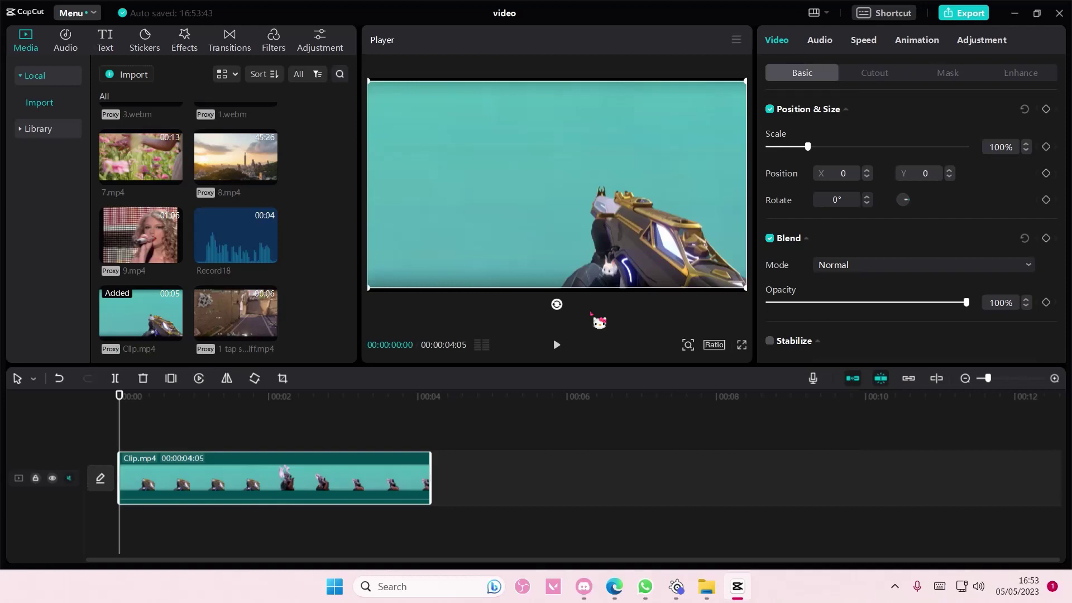
# Scale the clip to 106% and reposition it to X -123, Y 32
pyautogui.moveTo(734, 296)
pyautogui.mouseDown()
pyautogui.moveTo(715, 294)
pyautogui.moveTo(735, 298)
pyautogui.mouseUp()
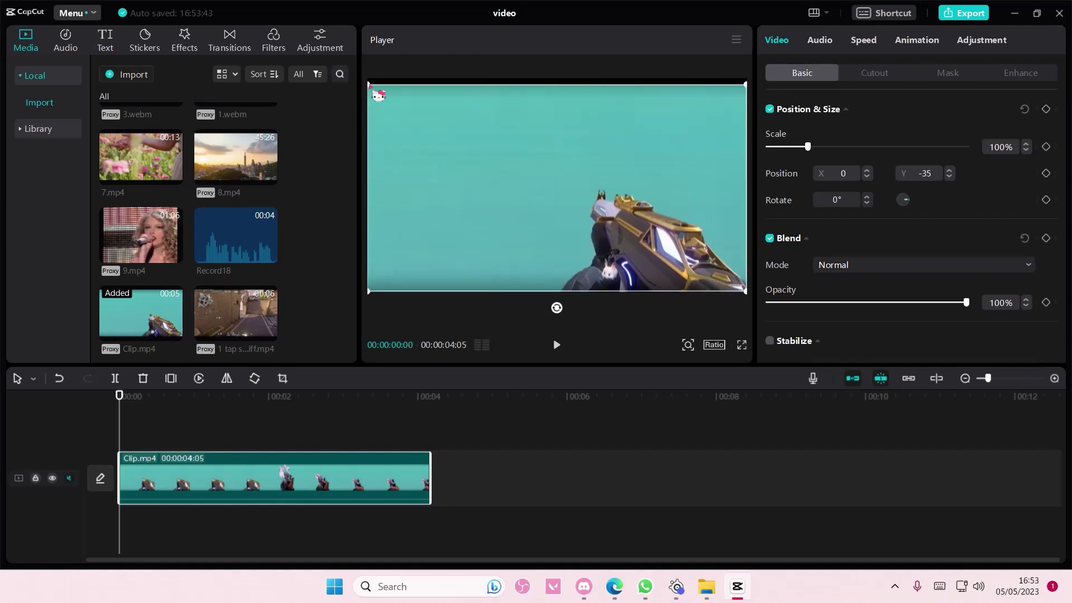
pyautogui.moveTo(369, 85); pyautogui.dragTo(366, 88)
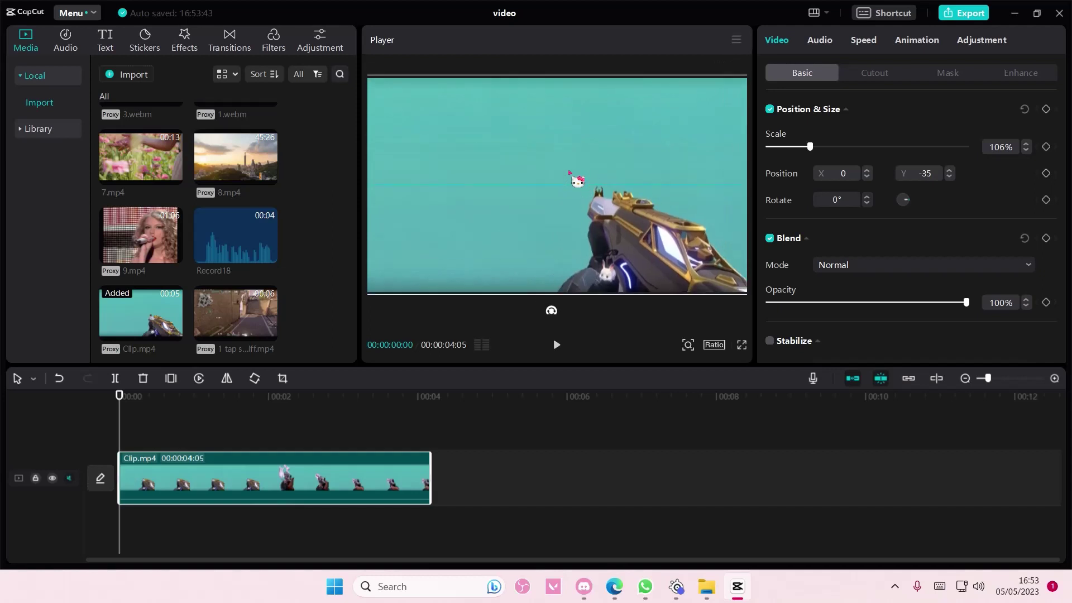
pyautogui.moveTo(578, 180); pyautogui.dragTo(572, 178)
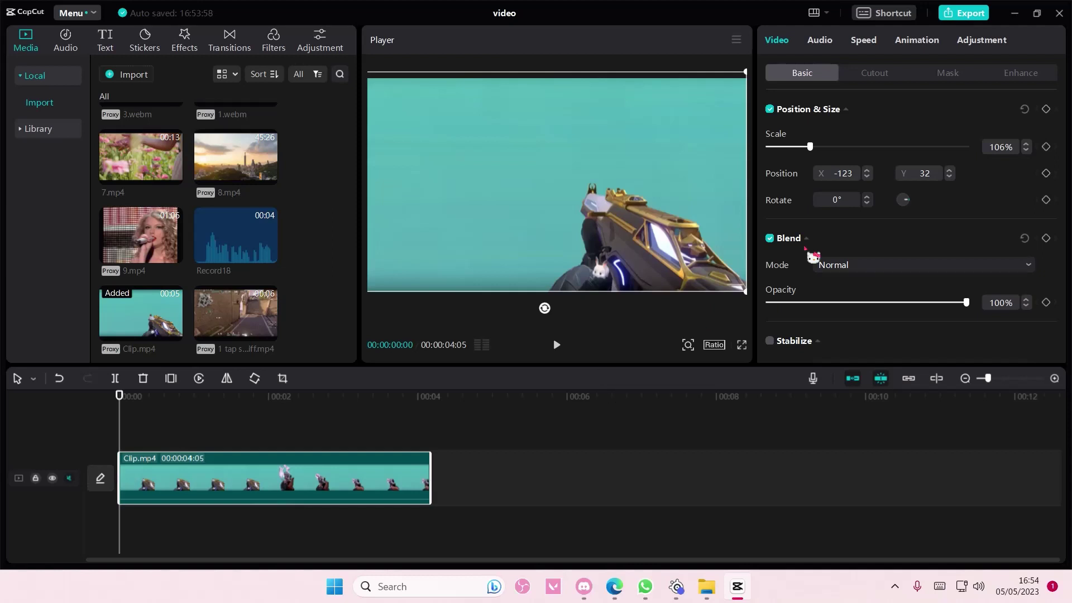
# Chroma-key out the teal background with strength 1 and shadow 39, then scrub to preview
pyautogui.click(872, 74)
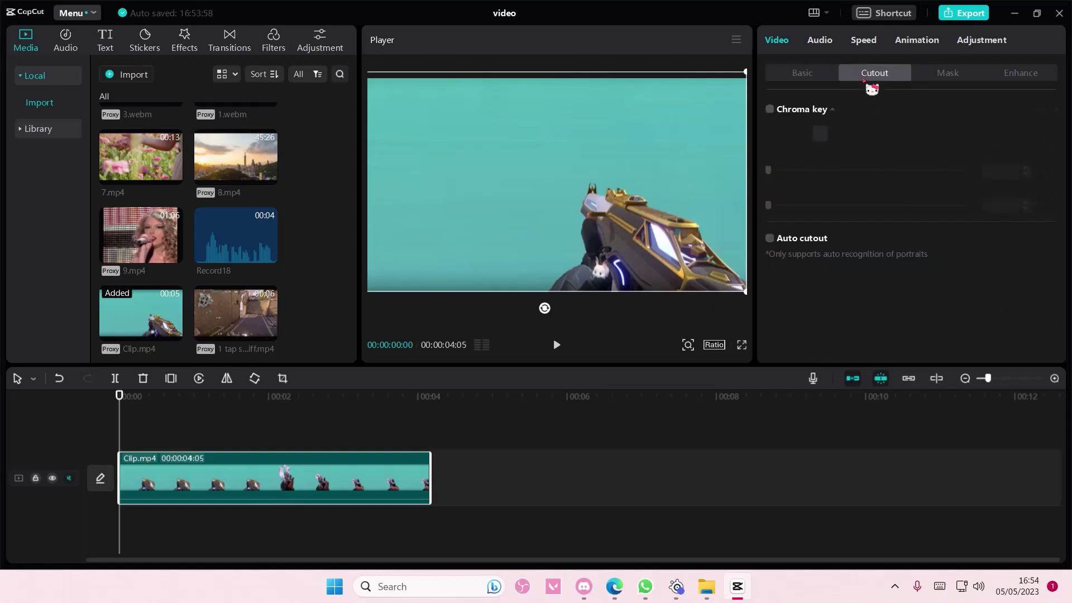
pyautogui.click(770, 109)
pyautogui.click(819, 135)
pyautogui.click(660, 145)
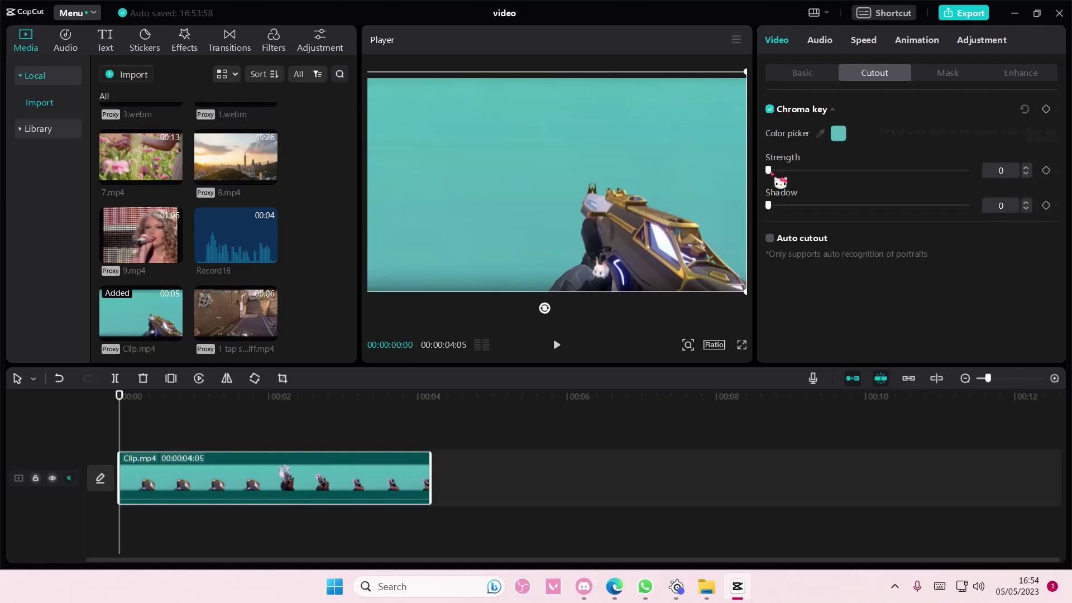
pyautogui.moveTo(773, 174); pyautogui.dragTo(775, 175)
pyautogui.moveTo(777, 211); pyautogui.dragTo(847, 228)
pyautogui.moveTo(307, 430); pyautogui.dragTo(38, 453)
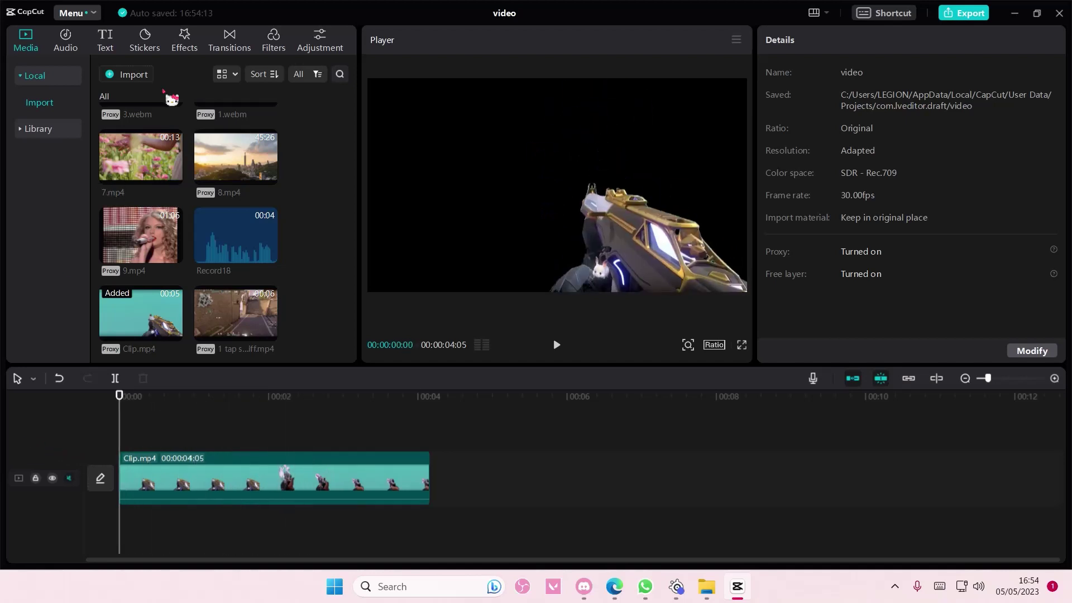
# Add Edge Glow stretched to the clip's end with glow set to 33
pyautogui.click(185, 45)
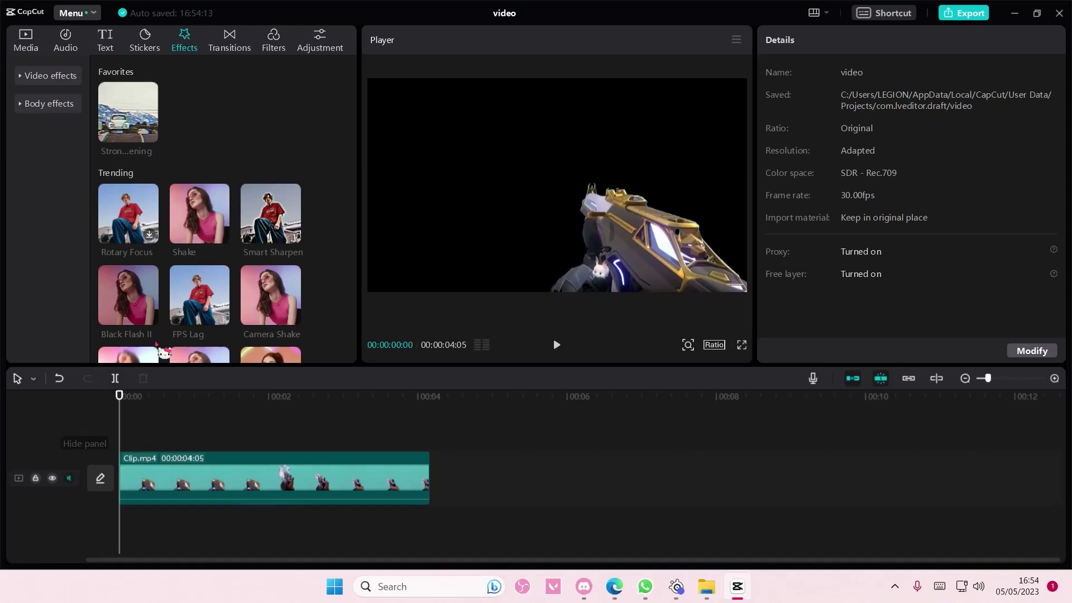
pyautogui.scroll(-5, 166, 322)
pyautogui.click(282, 215)
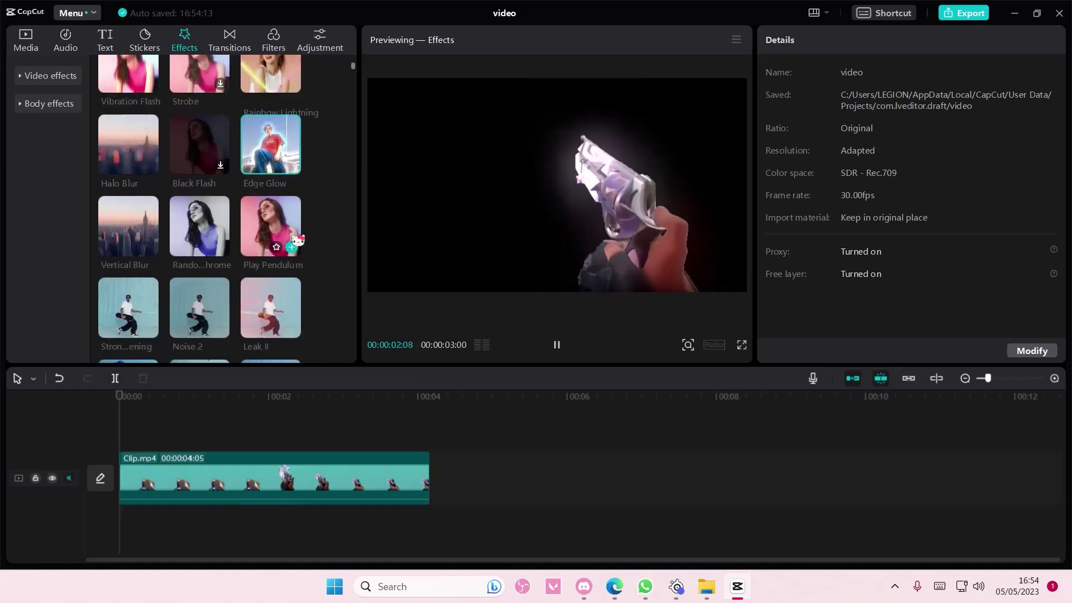
pyautogui.click(292, 228)
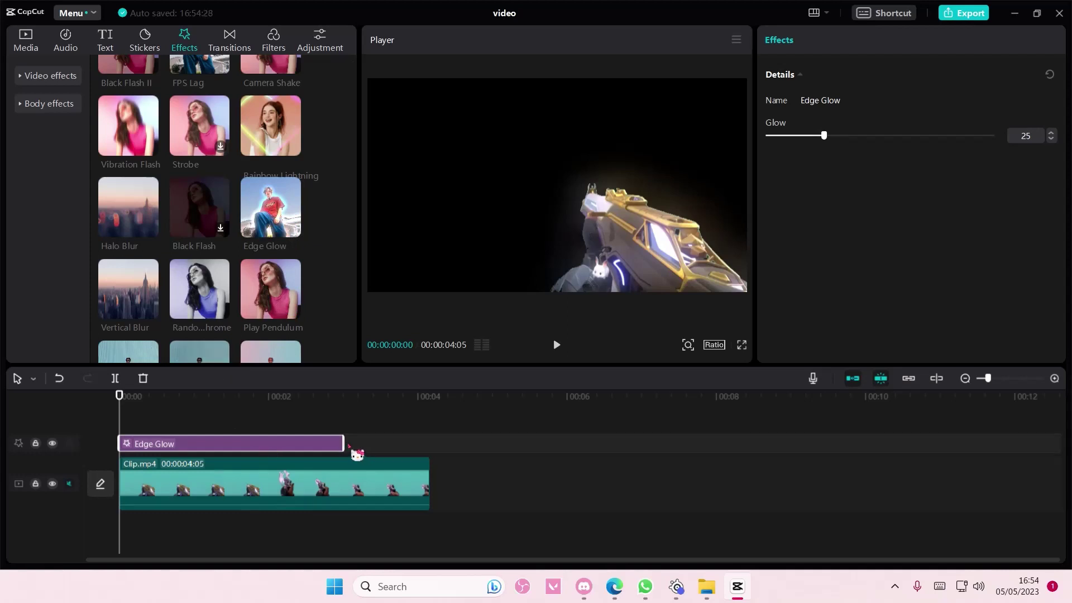
pyautogui.moveTo(349, 447); pyautogui.dragTo(427, 449)
pyautogui.moveTo(823, 137)
pyautogui.mouseDown()
pyautogui.moveTo(990, 144)
pyautogui.moveTo(792, 146)
pyautogui.moveTo(842, 146)
pyautogui.mouseUp()
# Try the Color Negative effect, then delete it again
pyautogui.scroll(-5, 284, 278)
pyautogui.scroll(-10, 283, 277)
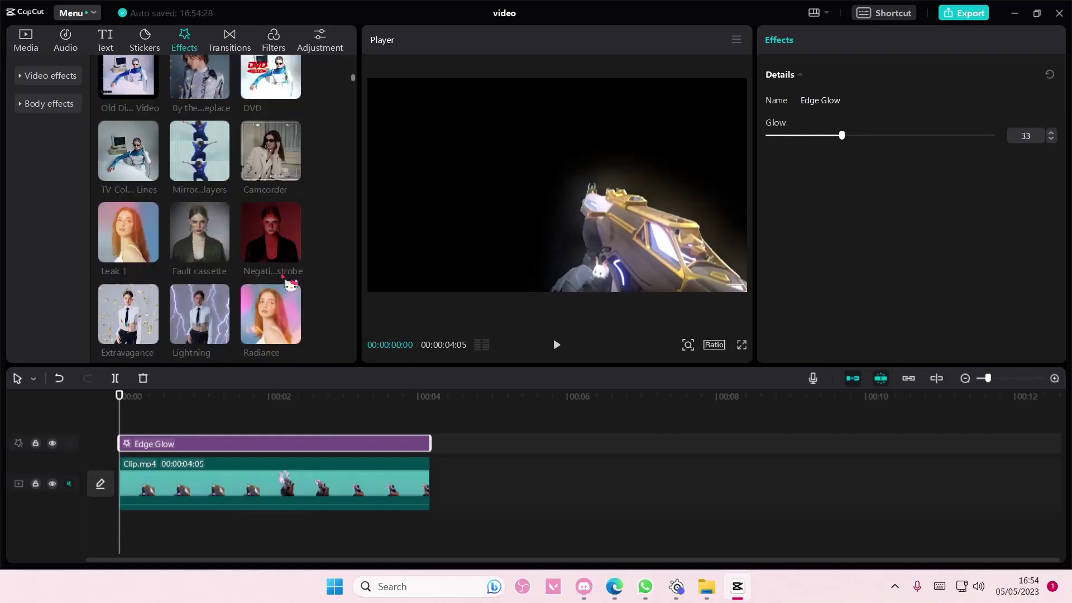
pyautogui.scroll(-10, 283, 277)
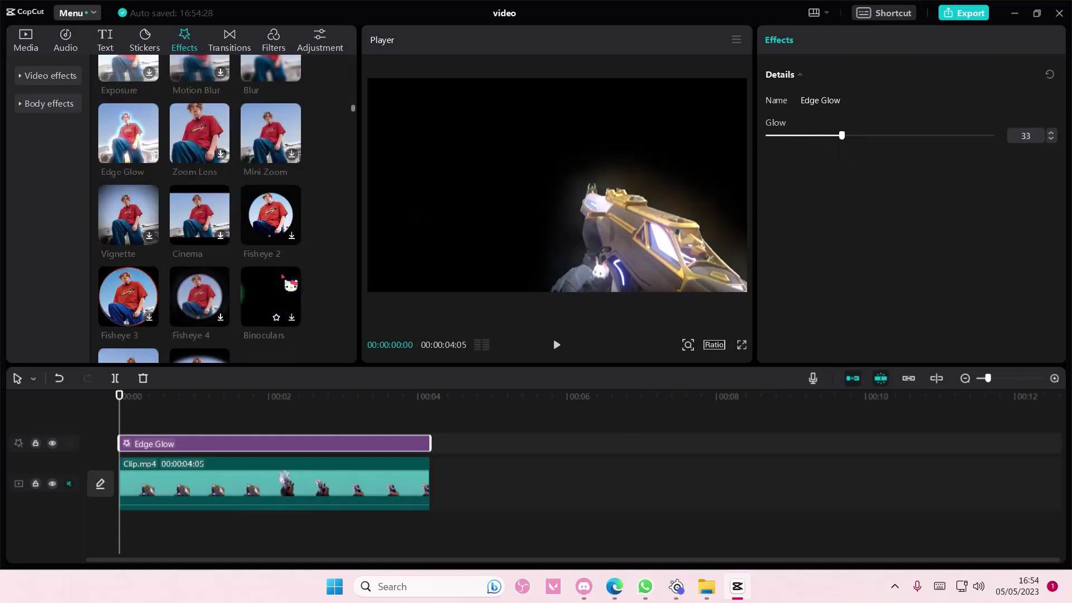
pyautogui.scroll(-5, 283, 277)
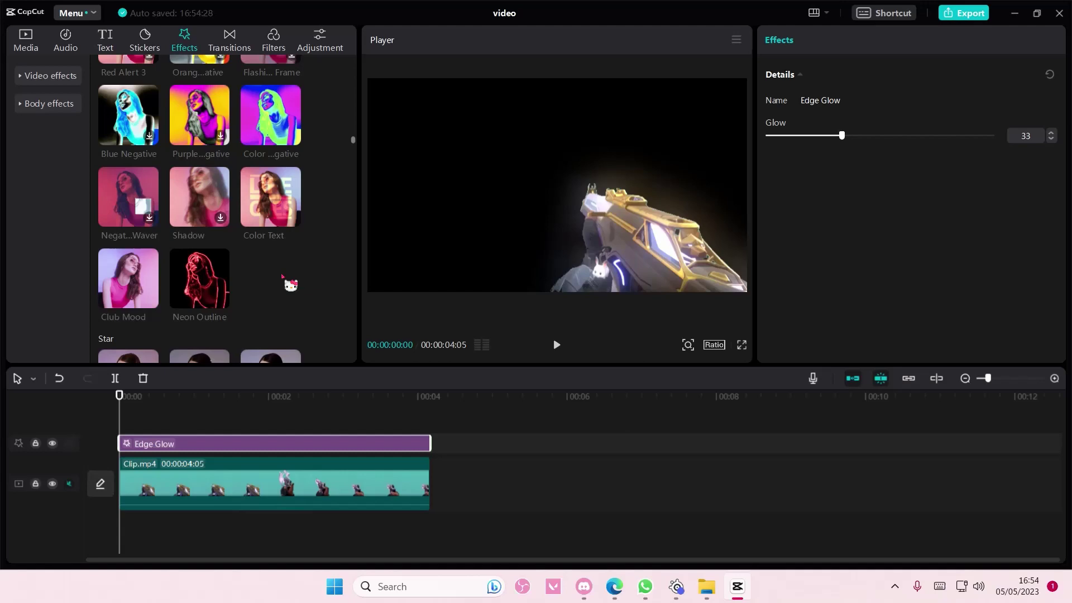
pyautogui.scroll(-3, 289, 282)
pyautogui.scroll(8, 291, 284)
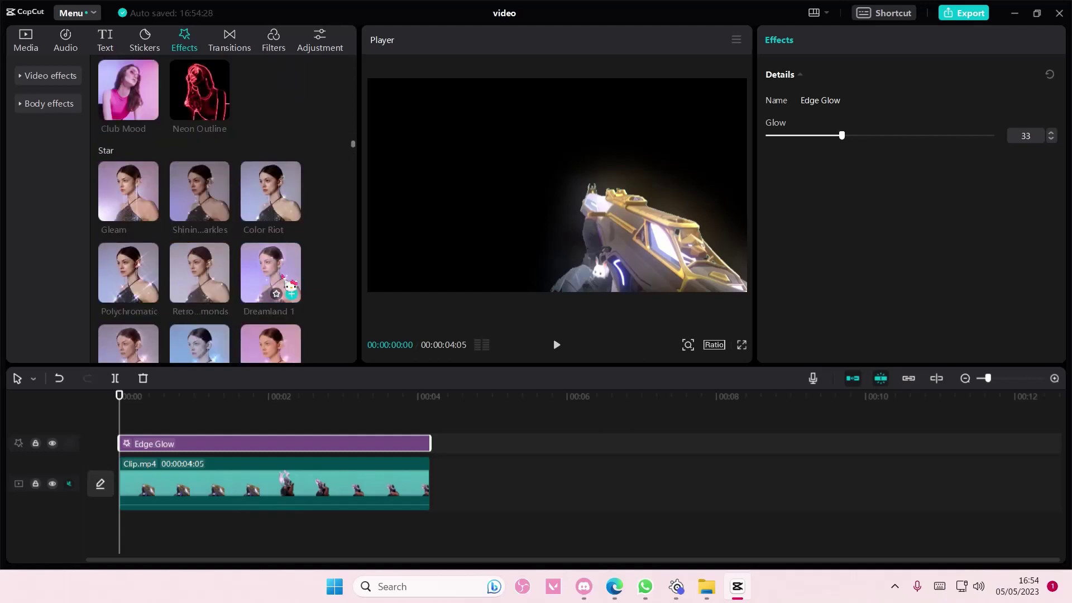
pyautogui.click(291, 200)
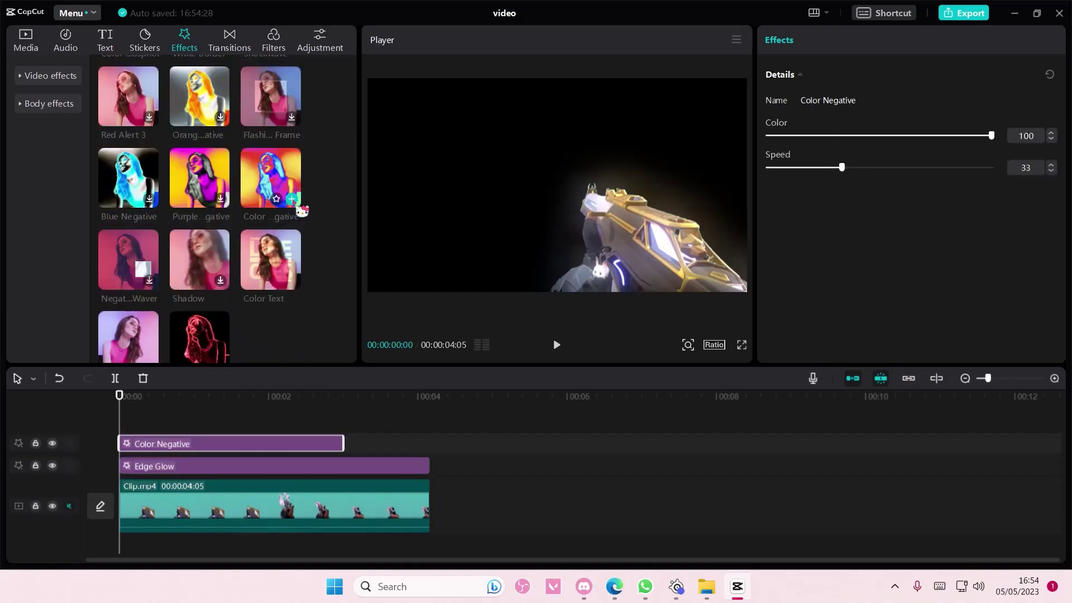
pyautogui.press('Delete')
pyautogui.scroll(-5, 216, 272)
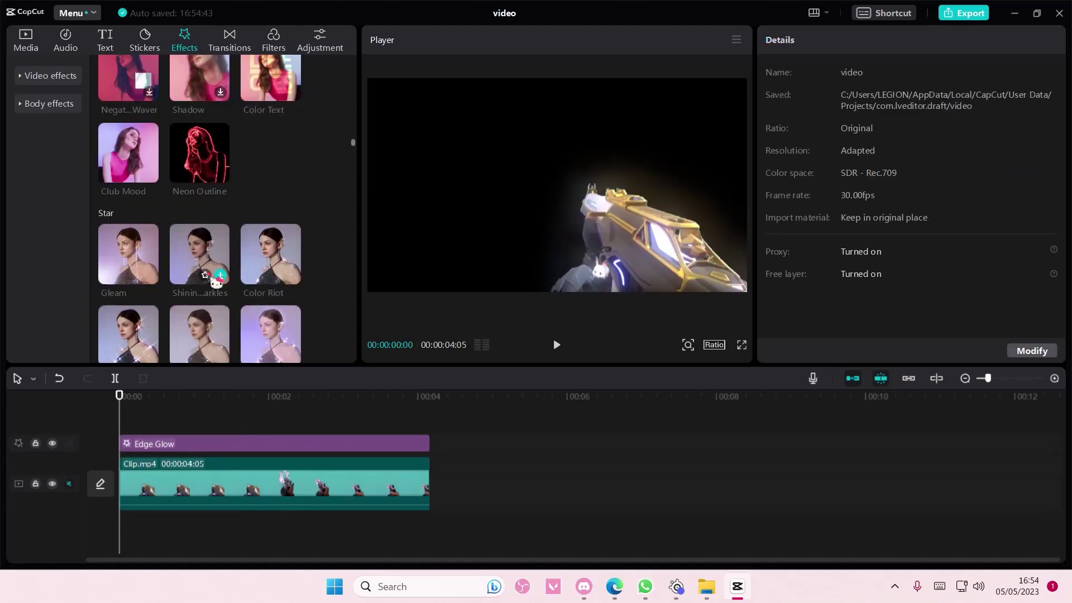
pyautogui.scroll(-3, 239, 279)
pyautogui.scroll(-10, 239, 279)
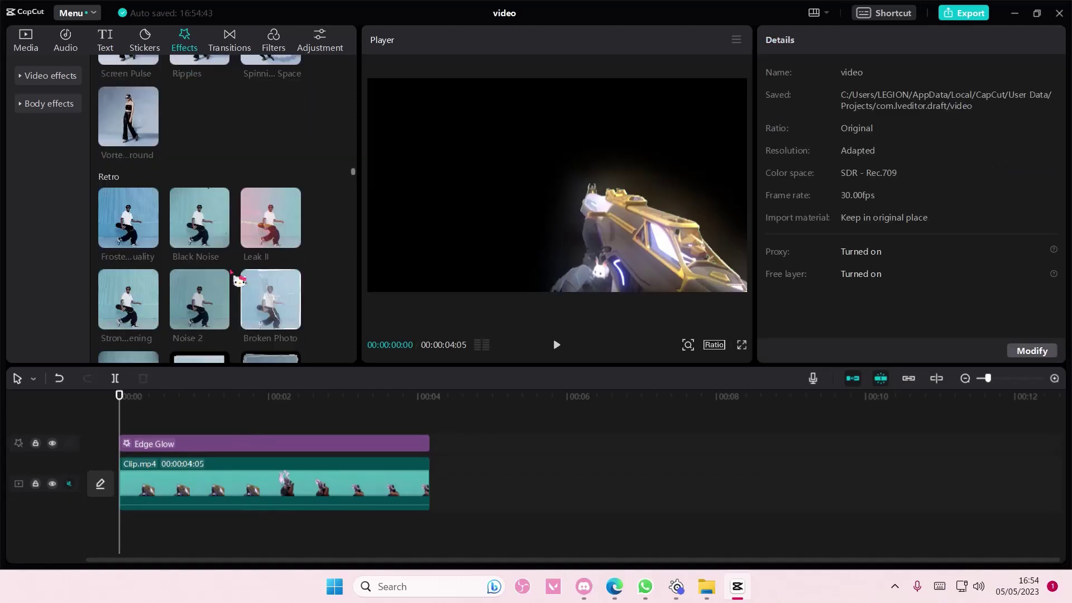
# Copy the weapon clip and paste a duplicate onto a new track
pyautogui.click(244, 491)
pyautogui.hotkey('ctrl', 'c')
pyautogui.hotkey('ctrl', 'v')
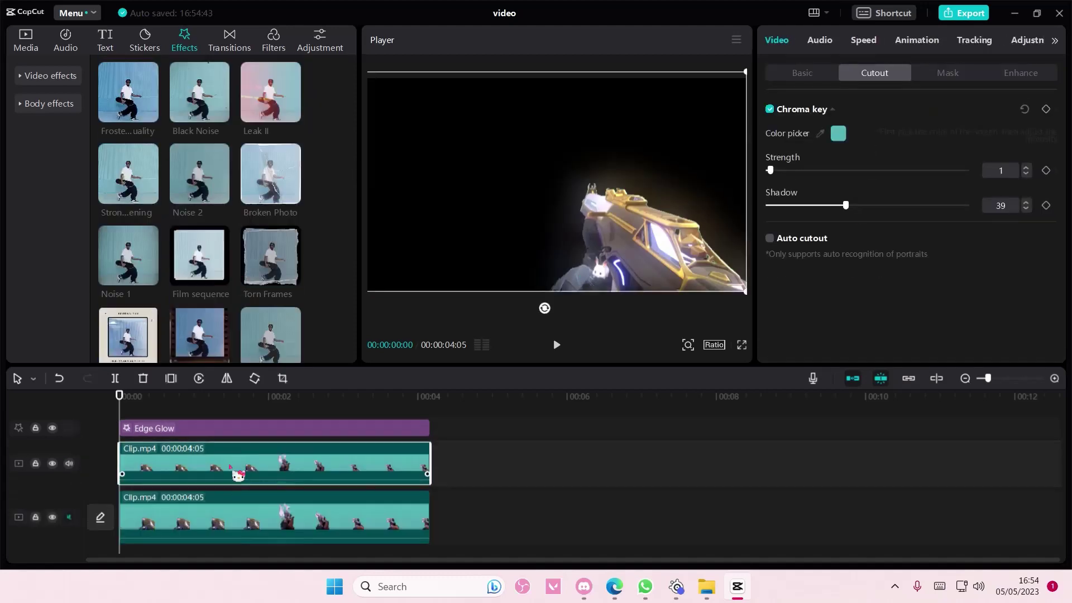
pyautogui.scroll(-10, 257, 232)
pyautogui.scroll(10, 257, 234)
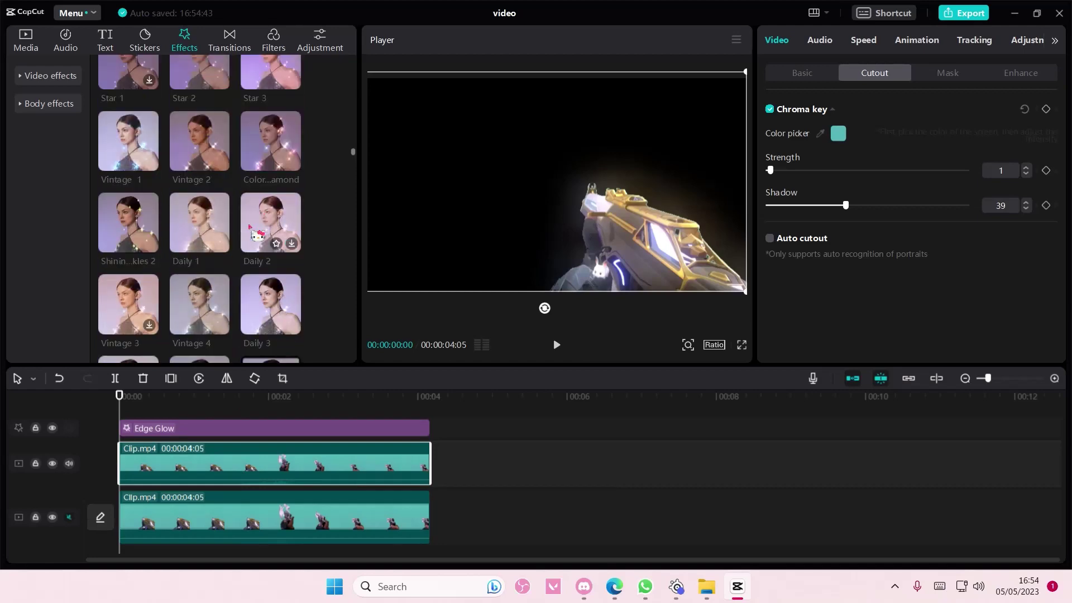
# Add Neon Outline extended to 00:04 with strength 97
pyautogui.click(221, 300)
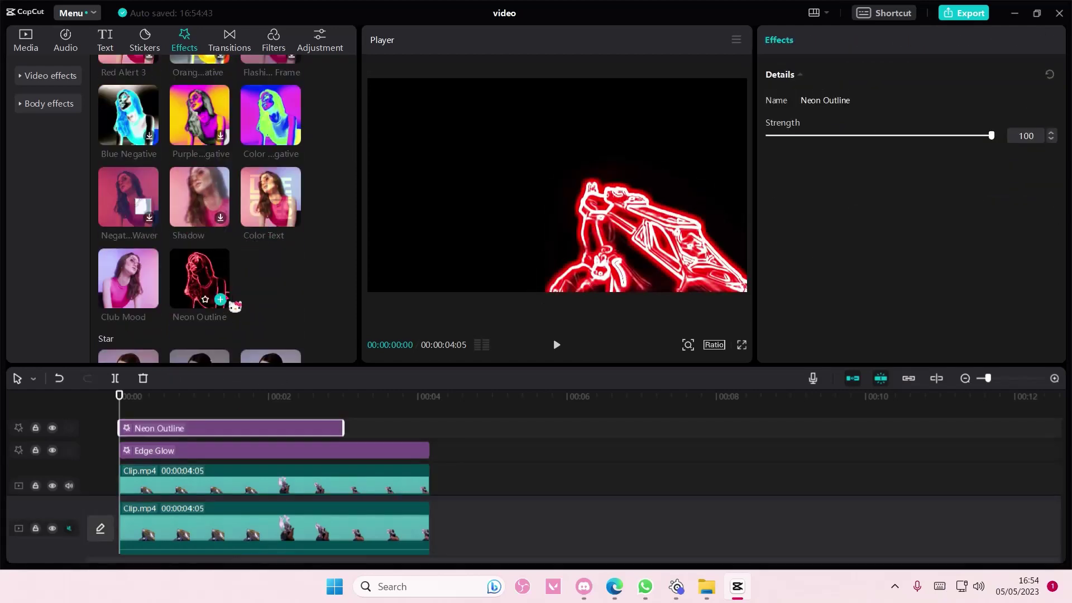
pyautogui.moveTo(345, 427); pyautogui.dragTo(431, 428)
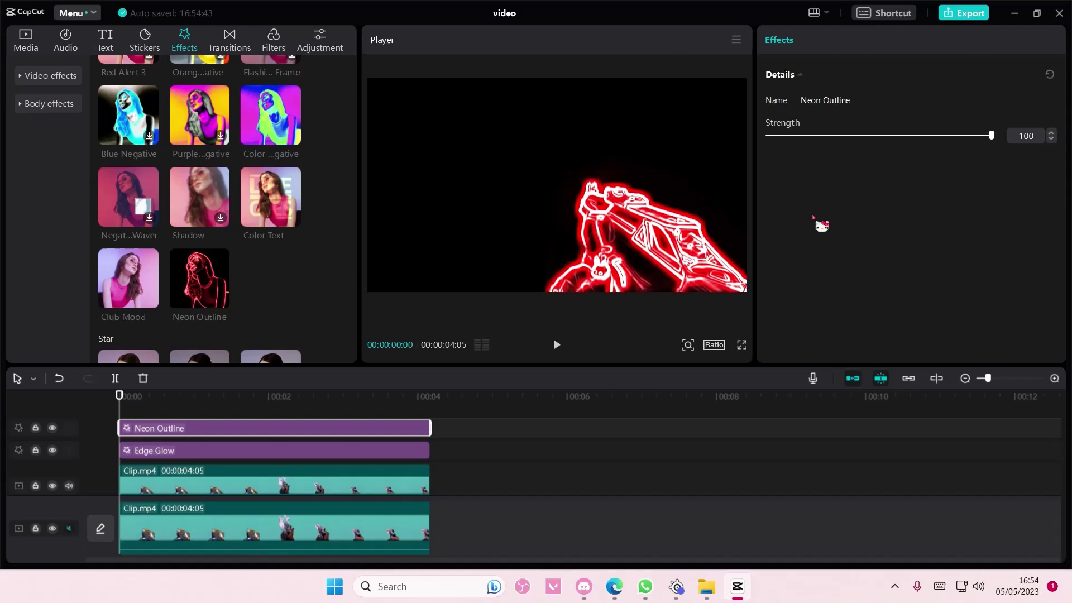
pyautogui.moveTo(929, 144); pyautogui.dragTo(984, 135)
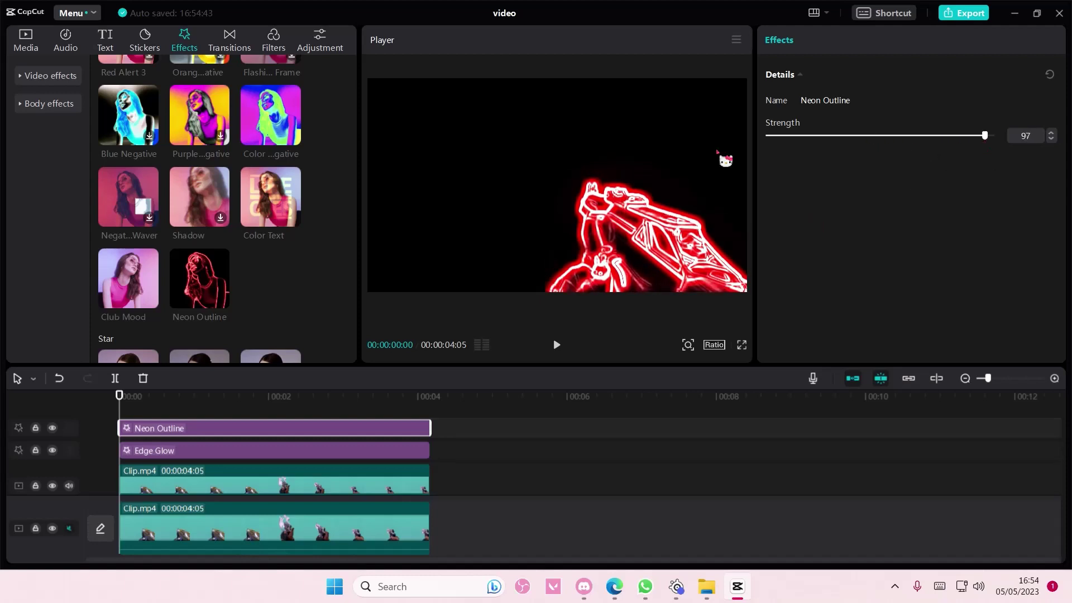
pyautogui.click(272, 45)
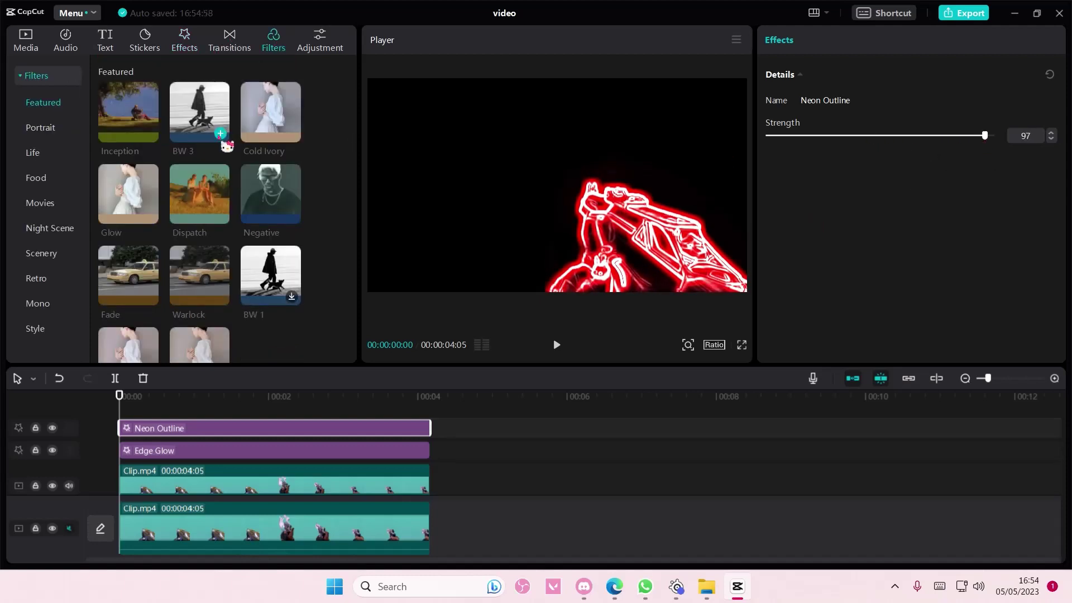
# Make a compound clip and try Color burn, Linear burn and Screen blend modes
pyautogui.moveTo(461, 481); pyautogui.dragTo(335, 434)
pyautogui.rightClick(380, 441)
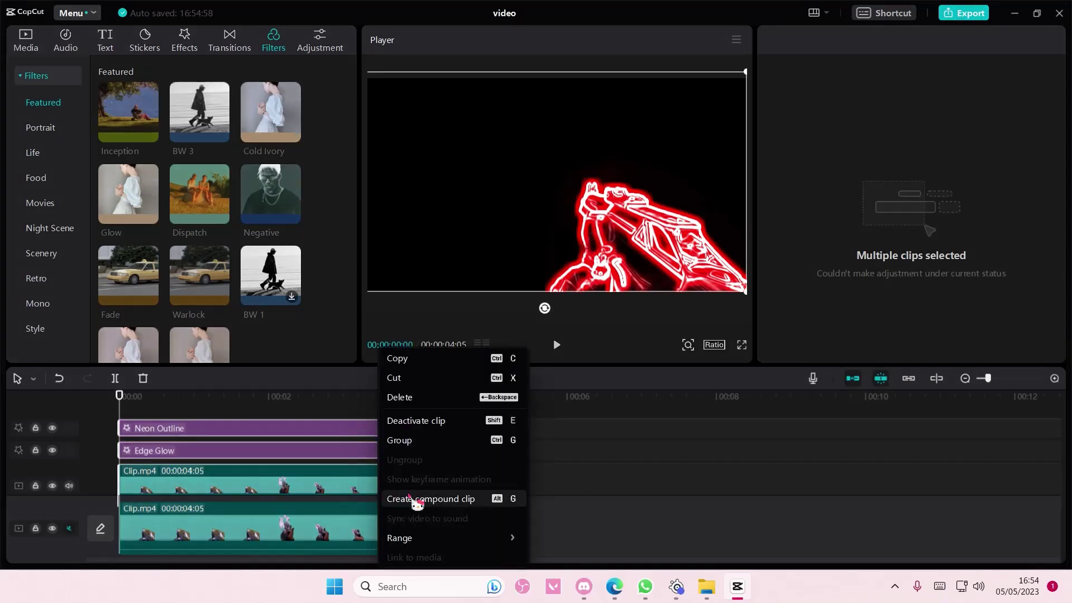
pyautogui.click(416, 500)
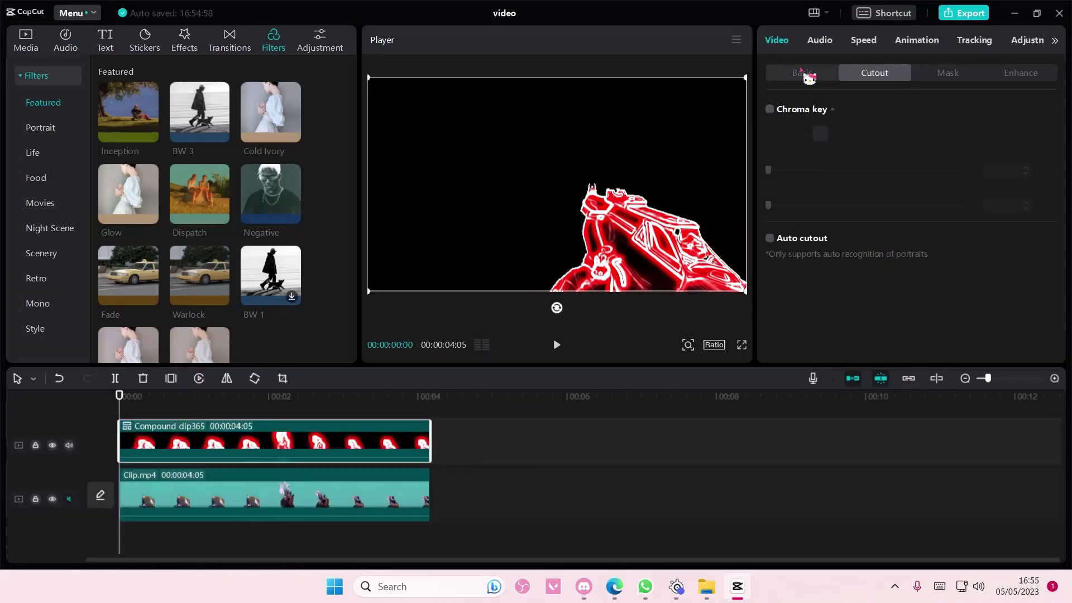
pyautogui.click(808, 75)
pyautogui.click(896, 267)
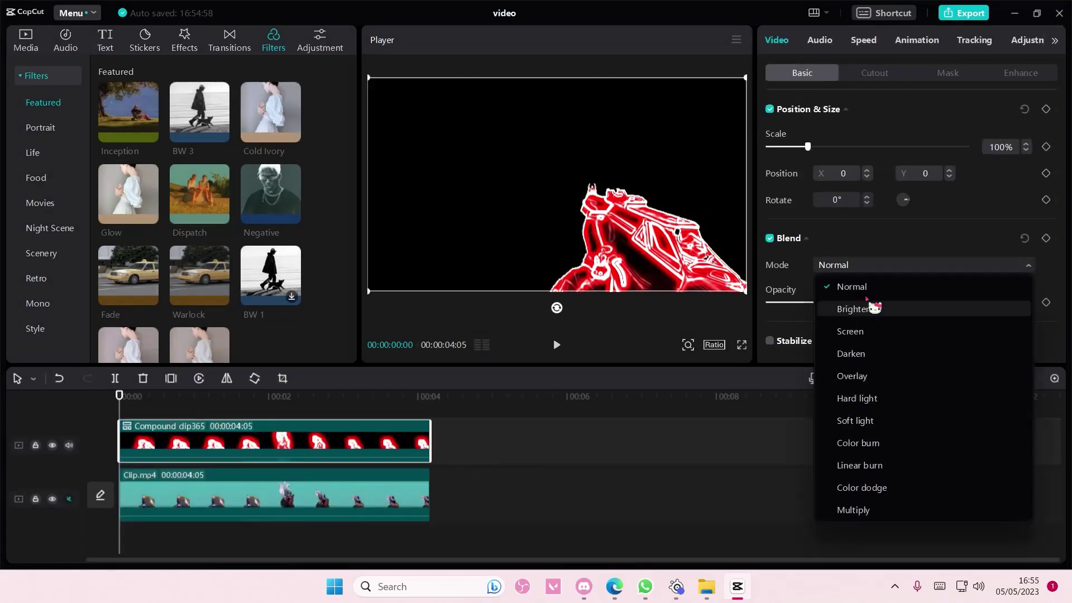
pyautogui.click(875, 447)
pyautogui.click(848, 273)
pyautogui.click(893, 466)
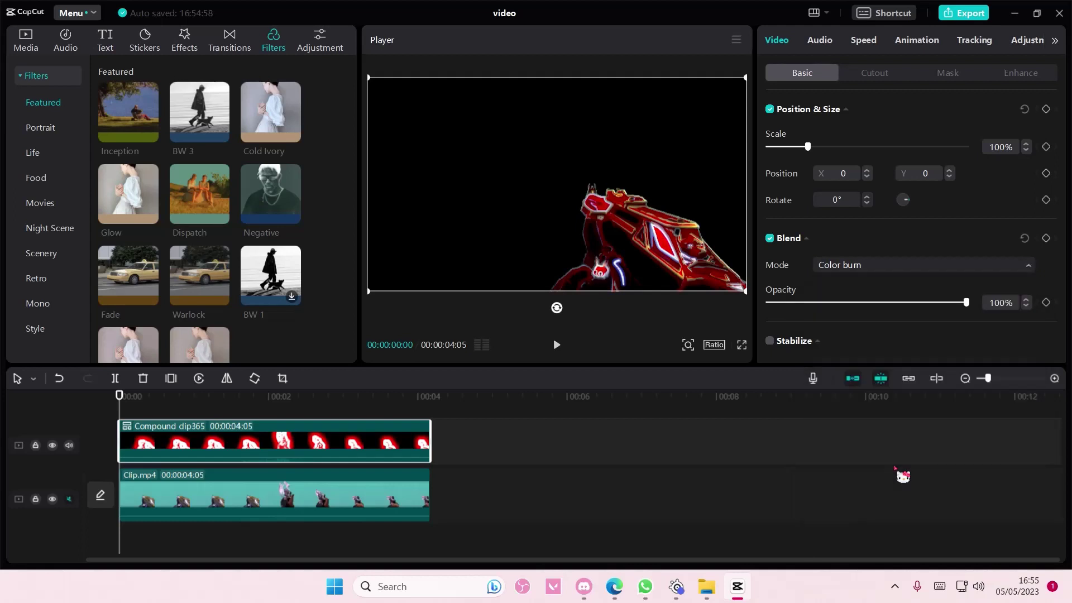
pyautogui.click(855, 271)
pyautogui.click(850, 332)
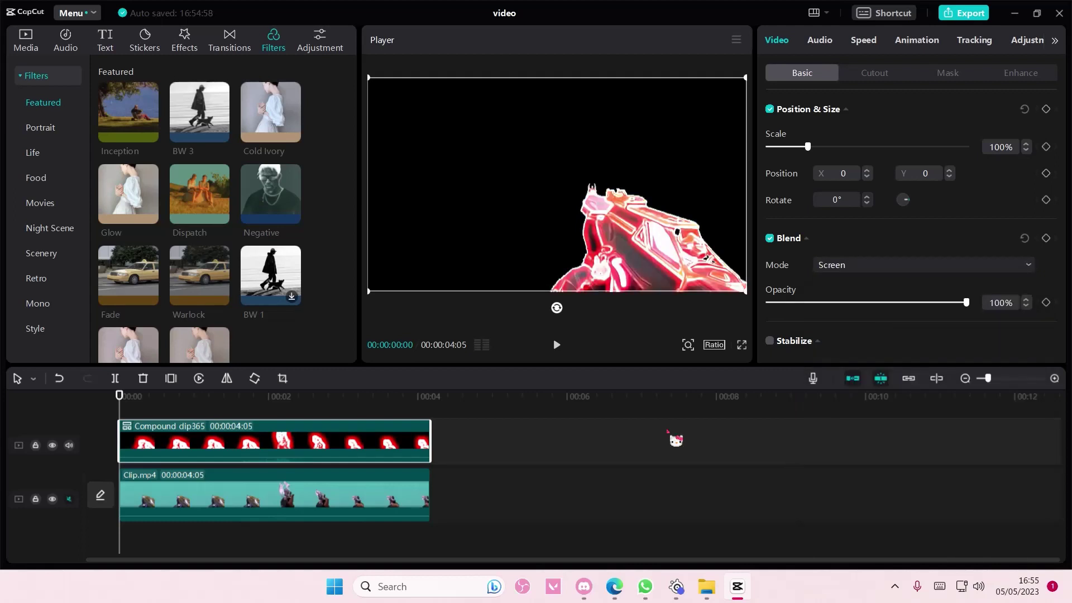
# Undo the compound clip and delete the Neon Outline effect
pyautogui.hotkey('ctrl', 'z')
pyautogui.hotkey('ctrl', 'z')
pyautogui.hotkey('ctrl', 'z')
pyautogui.hotkey('ctrl', 'z')
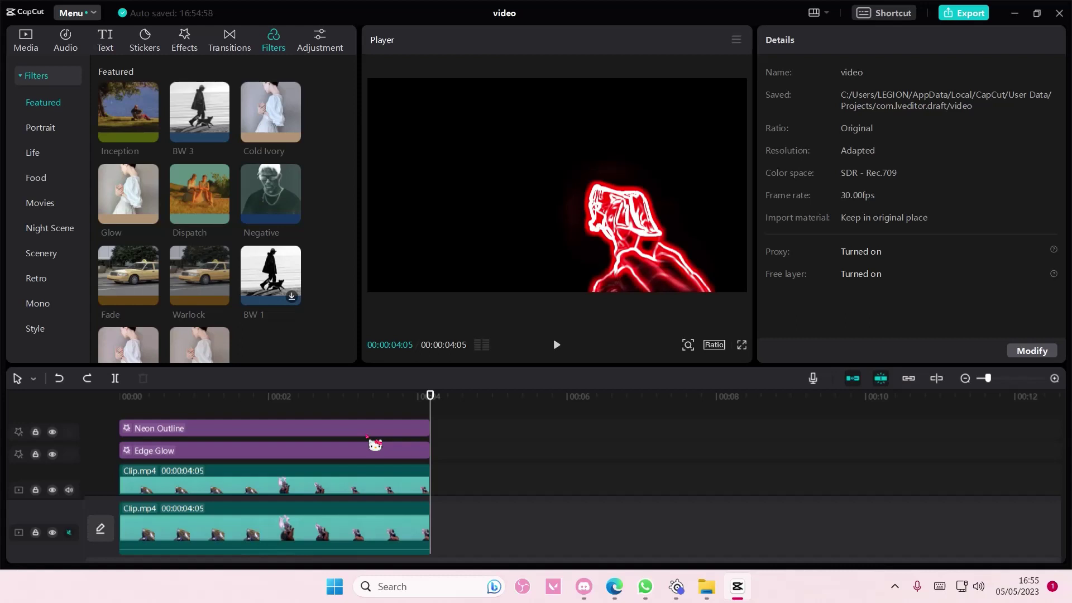
pyautogui.click(366, 434)
pyautogui.press('Delete')
# Show the Star video effects with the playhead near 00:02 and mute the upper track
pyautogui.scroll(-10, 215, 240)
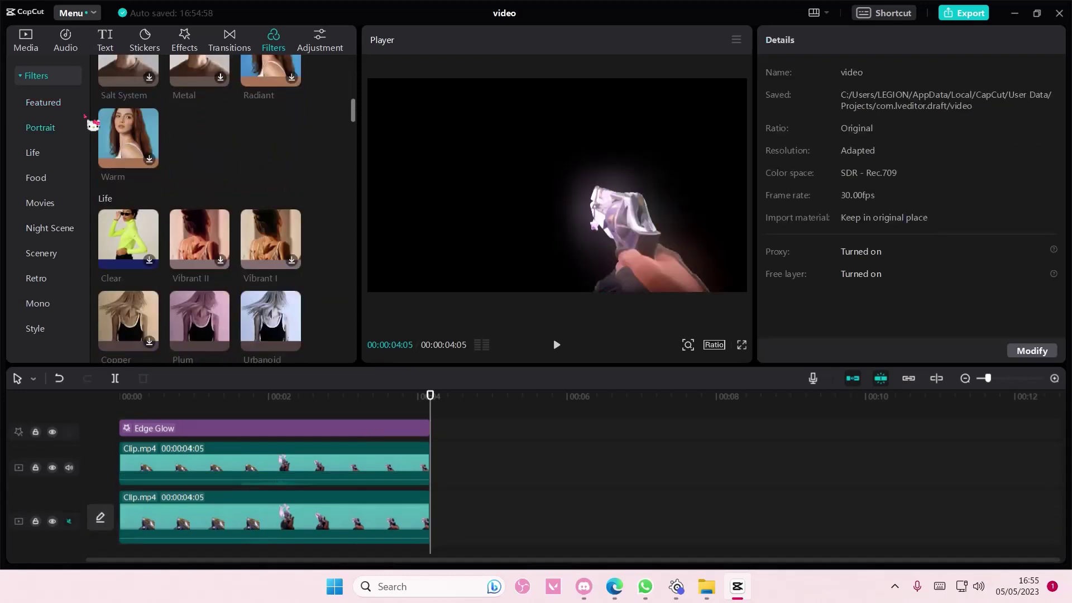
pyautogui.click(184, 40)
pyautogui.click(48, 76)
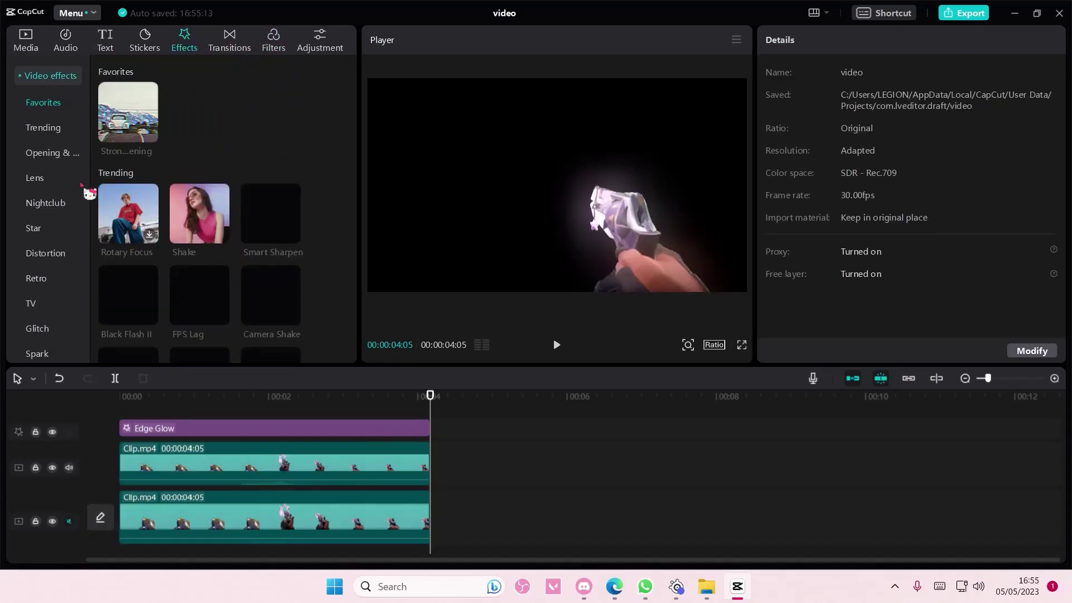
pyautogui.click(55, 227)
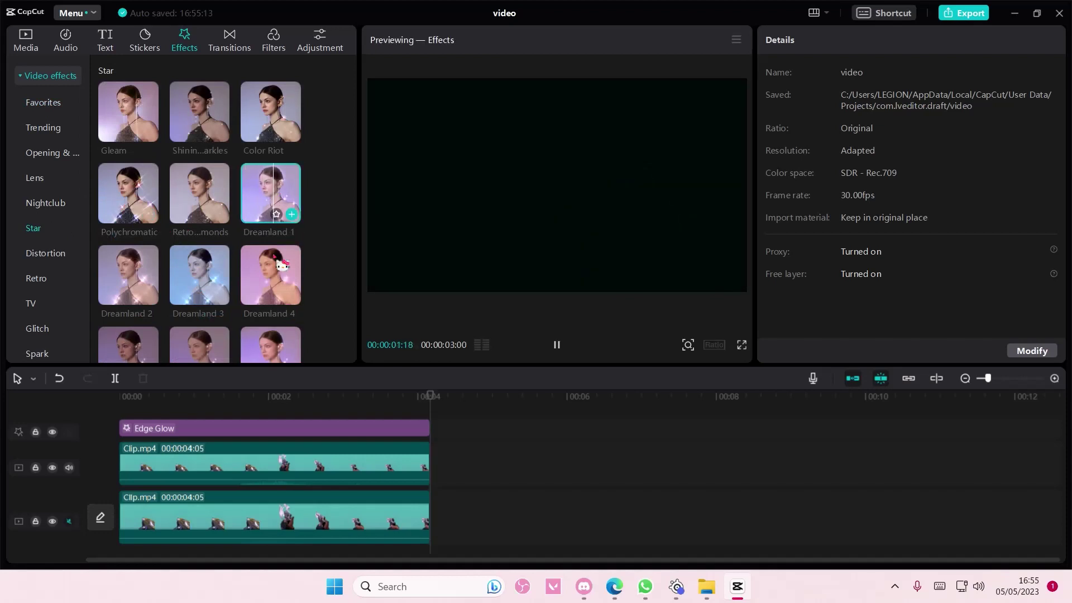
pyautogui.click(280, 413)
pyautogui.moveTo(273, 208)
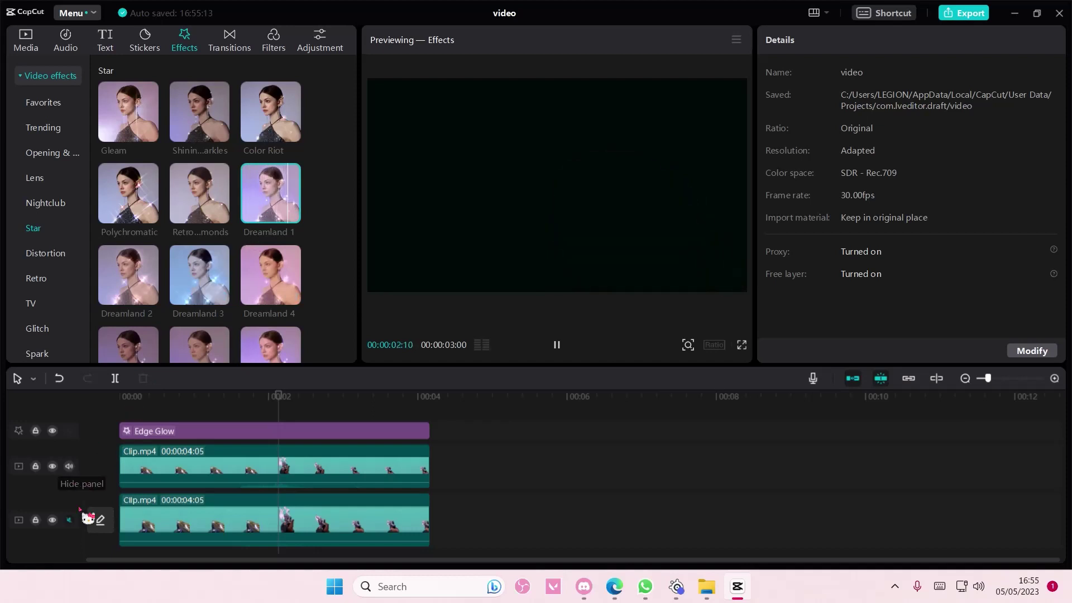
pyautogui.click(69, 466)
# Preview Star effects such as Dreamland, Daily and Color Edge
pyautogui.moveTo(156, 276)
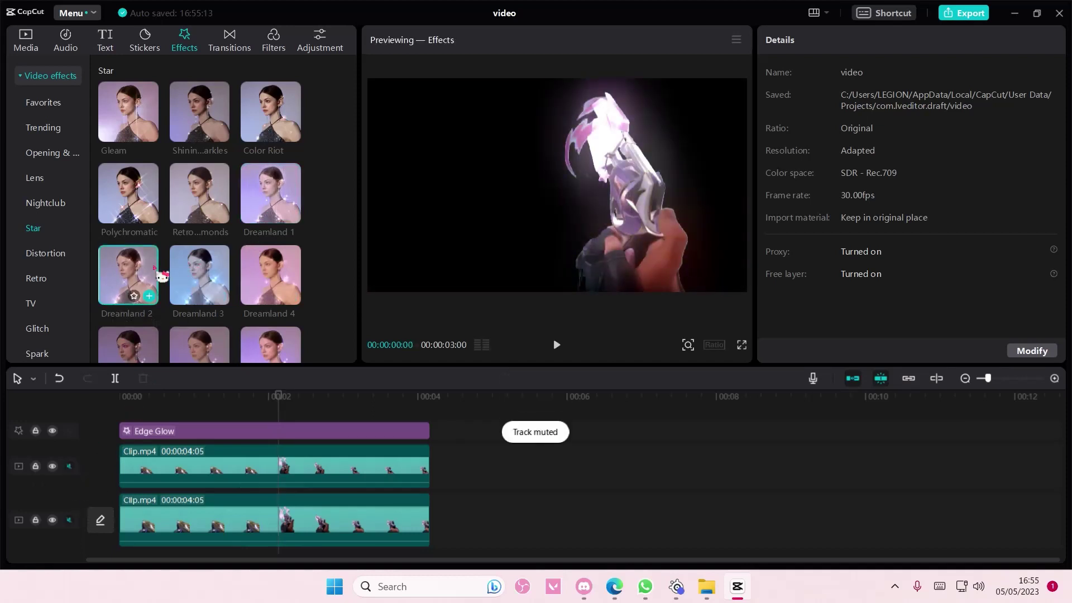
pyautogui.scroll(-3, 182, 270)
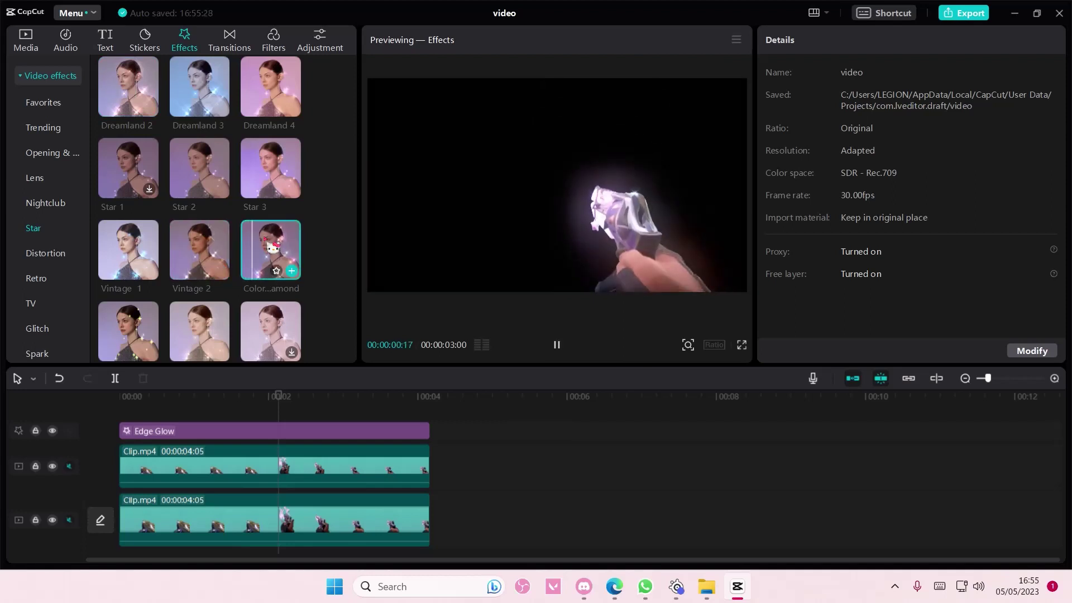
pyautogui.moveTo(205, 251)
pyautogui.scroll(-1, 206, 263)
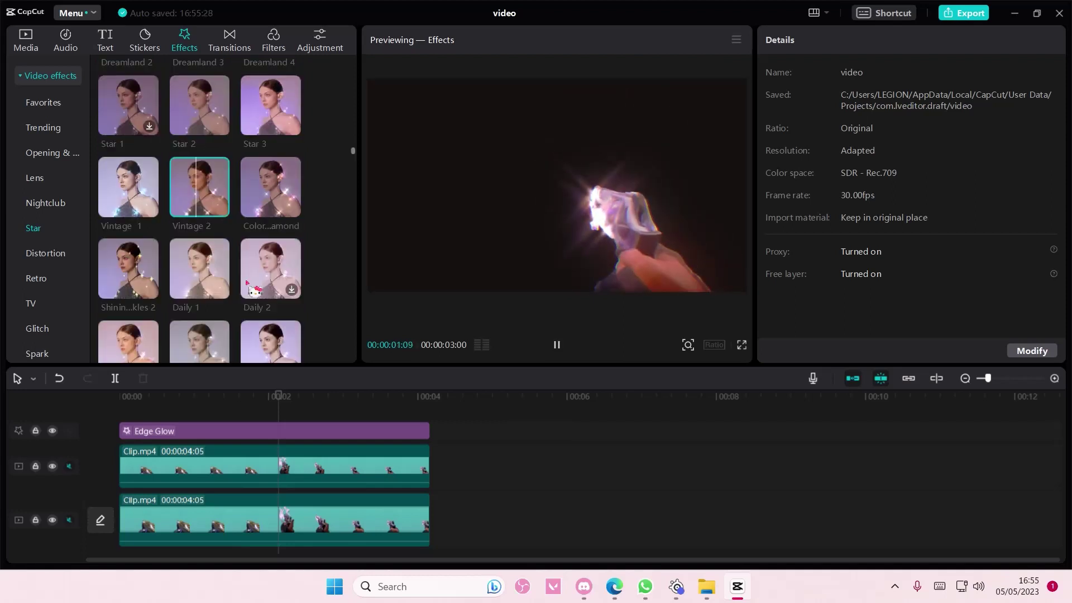
pyautogui.moveTo(280, 258)
pyautogui.scroll(-4, 268, 235)
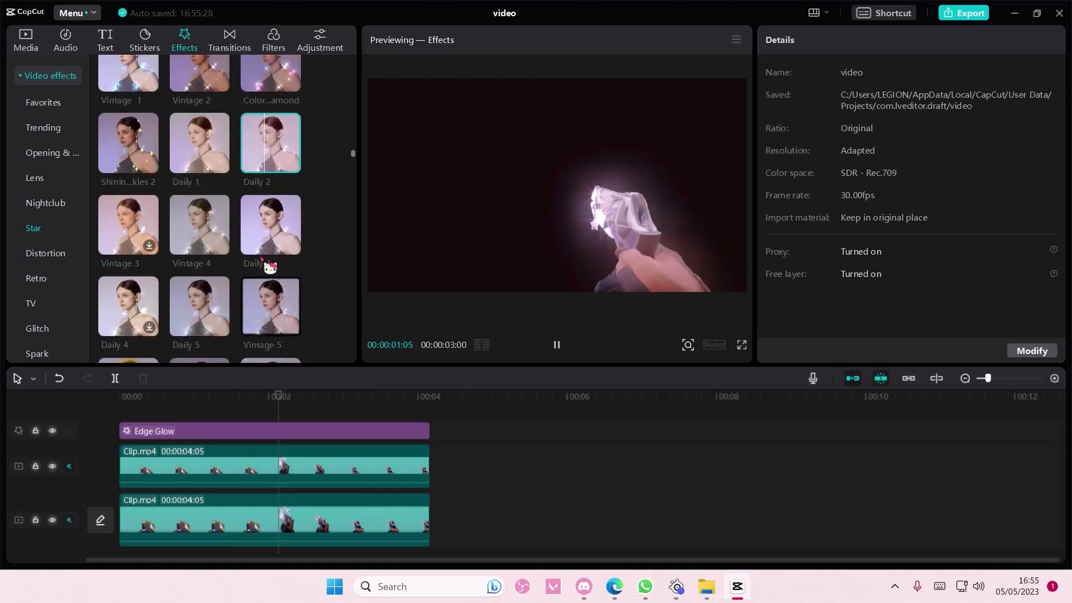
pyautogui.moveTo(199, 208)
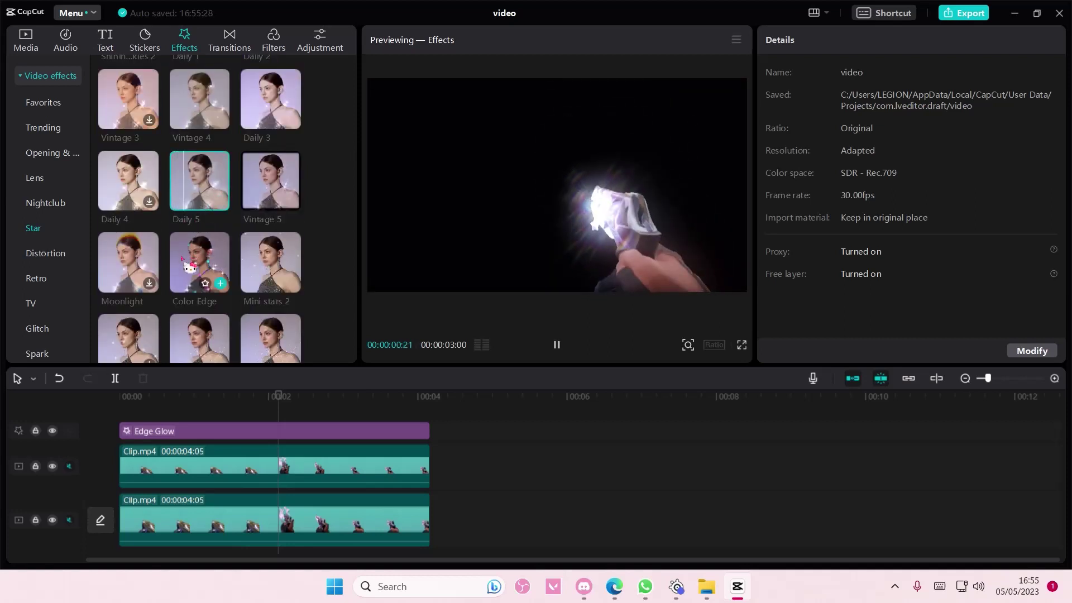
pyautogui.moveTo(197, 283)
pyautogui.scroll(1, 197, 281)
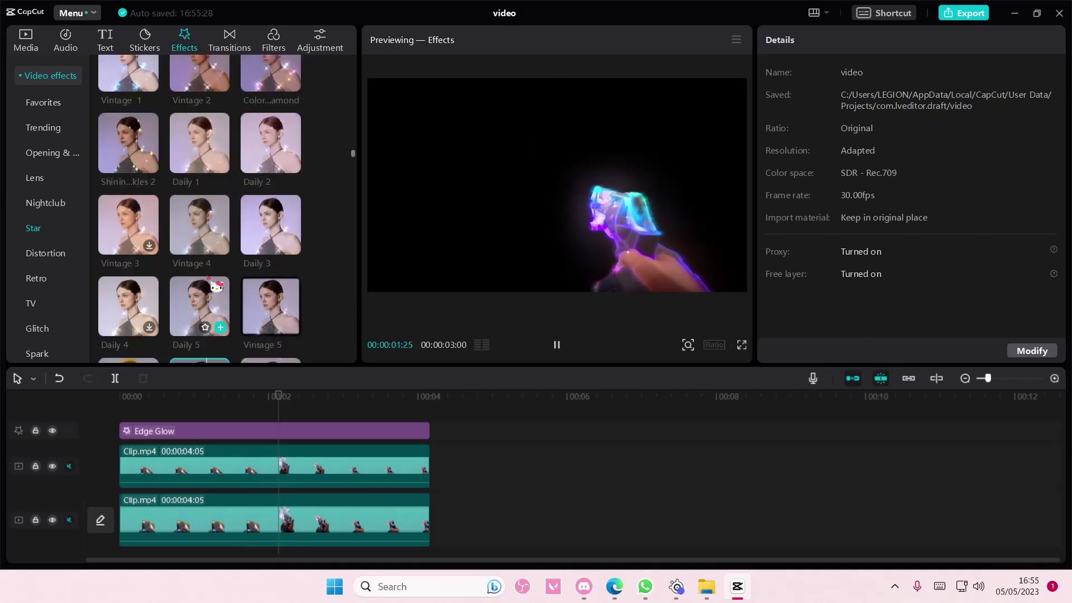
# Try the Constellation effect on the timeline, then delete it
pyautogui.scroll(-2, 243, 324)
pyautogui.click(221, 303)
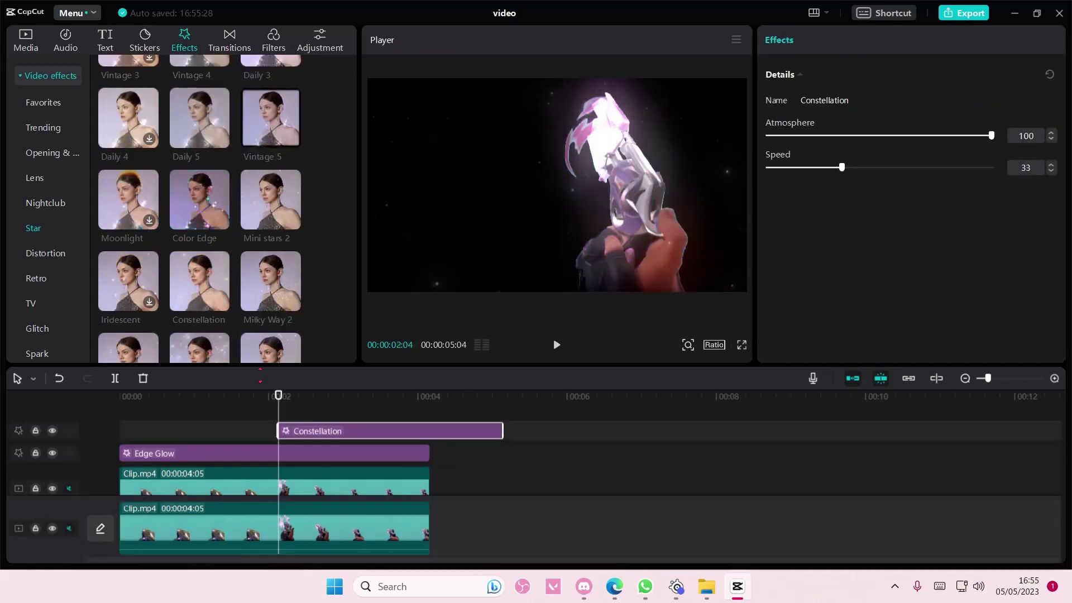
pyautogui.moveTo(330, 434); pyautogui.dragTo(170, 433)
pyautogui.moveTo(344, 429); pyautogui.dragTo(266, 398)
pyautogui.click(393, 427)
pyautogui.press('Delete')
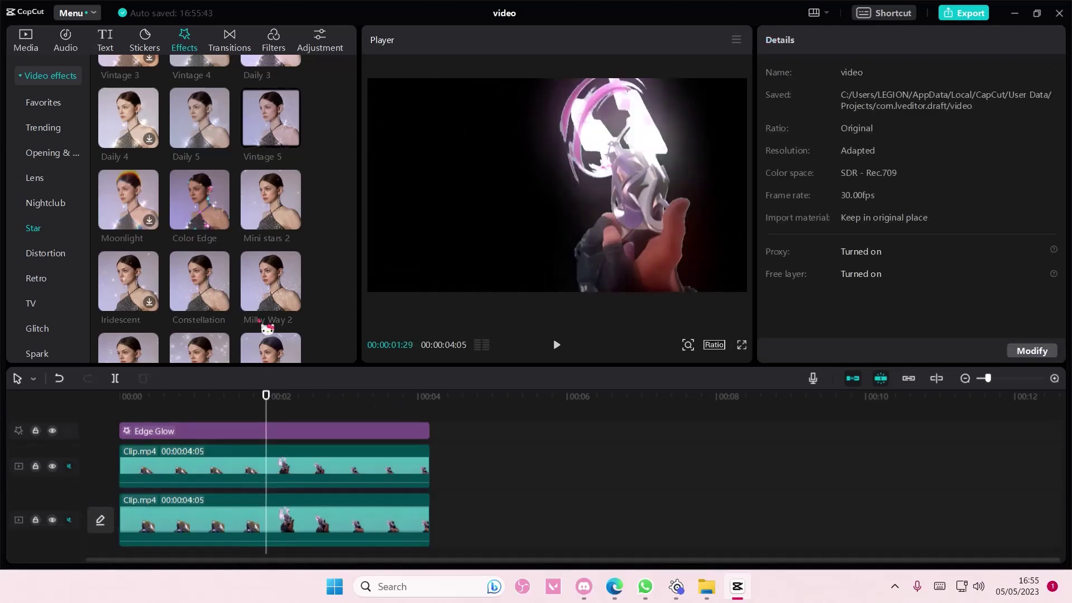
# Add full-length Color Edge with filters 80, strength 71, rotate 29 and size 16
pyautogui.click(220, 222)
pyautogui.moveTo(358, 432); pyautogui.dragTo(105, 430)
pyautogui.moveTo(342, 433); pyautogui.dragTo(422, 433)
pyautogui.moveTo(886, 232); pyautogui.dragTo(810, 238)
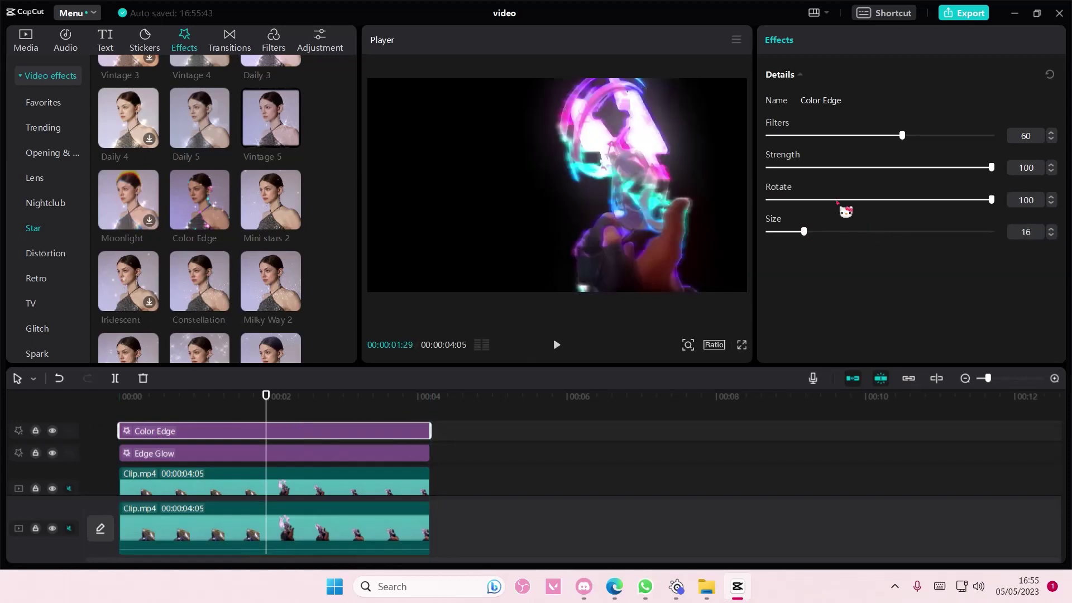
pyautogui.moveTo(838, 203); pyautogui.dragTo(811, 206)
pyautogui.moveTo(871, 176); pyautogui.dragTo(965, 152)
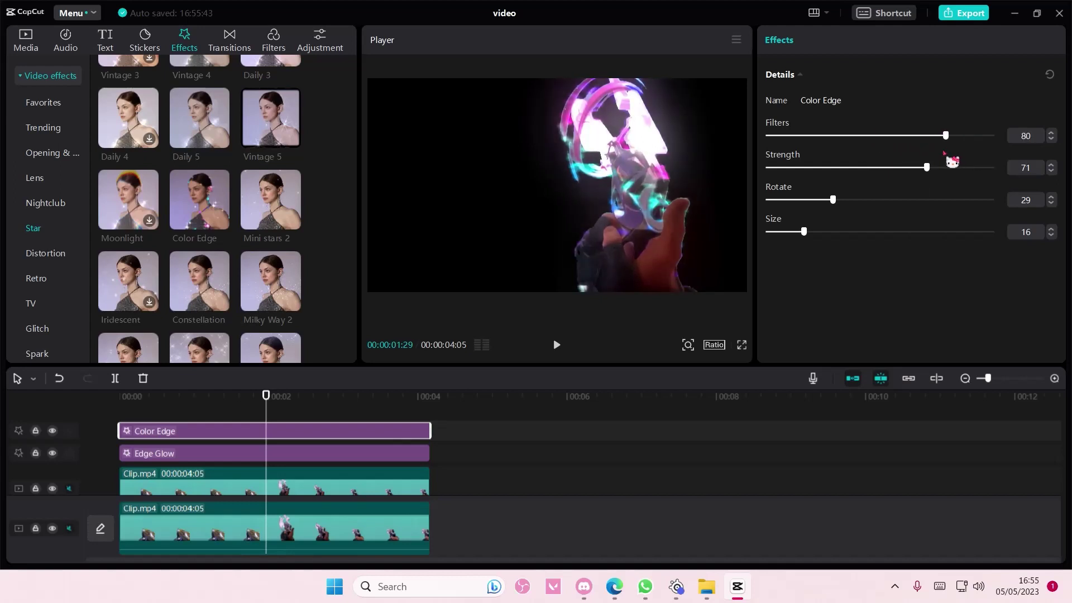
pyautogui.scroll(-2, 430, 443)
# Delete the duplicate upper Clip.mp4 overlay track
pyautogui.click(341, 424)
pyautogui.hotkey('ctrl', 'a')
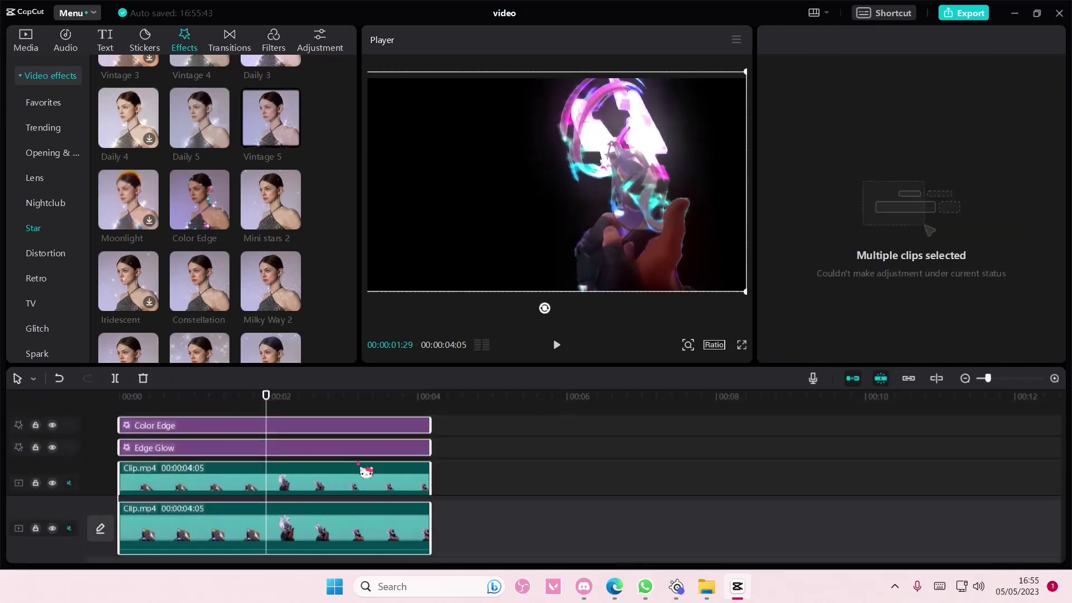
pyautogui.click(463, 465)
pyautogui.click(424, 476)
pyautogui.press('Delete')
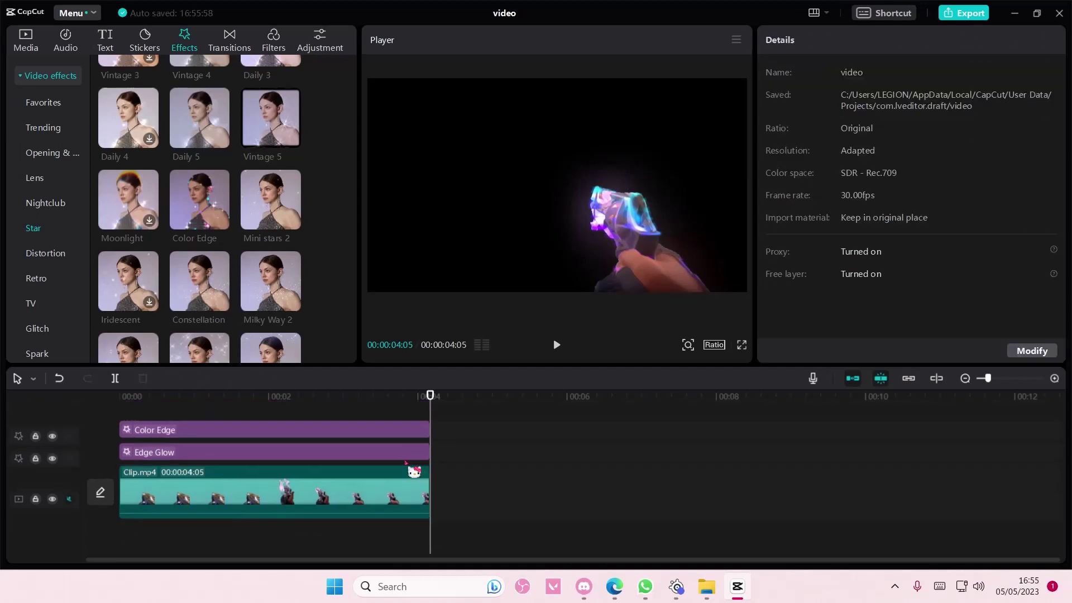
# Merge the clip, Edge Glow and Color Edge into one compound clip, then scrub near the start
pyautogui.hotkey('ctrl', 'a')
pyautogui.rightClick(317, 461)
pyautogui.click(378, 497)
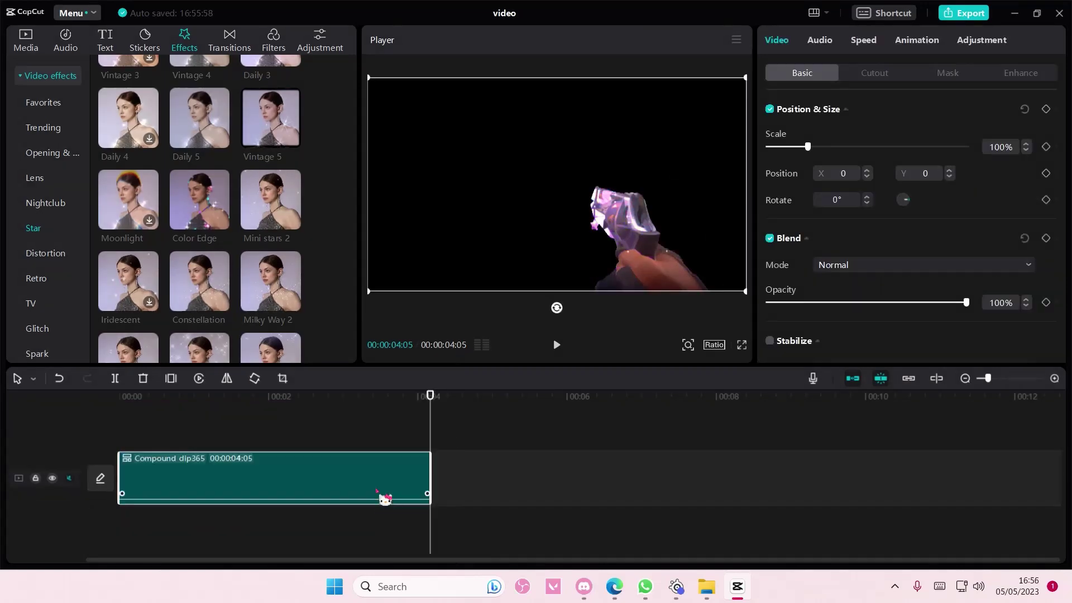
pyautogui.click(343, 426)
pyautogui.moveTo(343, 425); pyautogui.dragTo(109, 432)
# Add the snowy-forest Clip54 from the 8.mp4Split media folder to the timeline
pyautogui.click(27, 39)
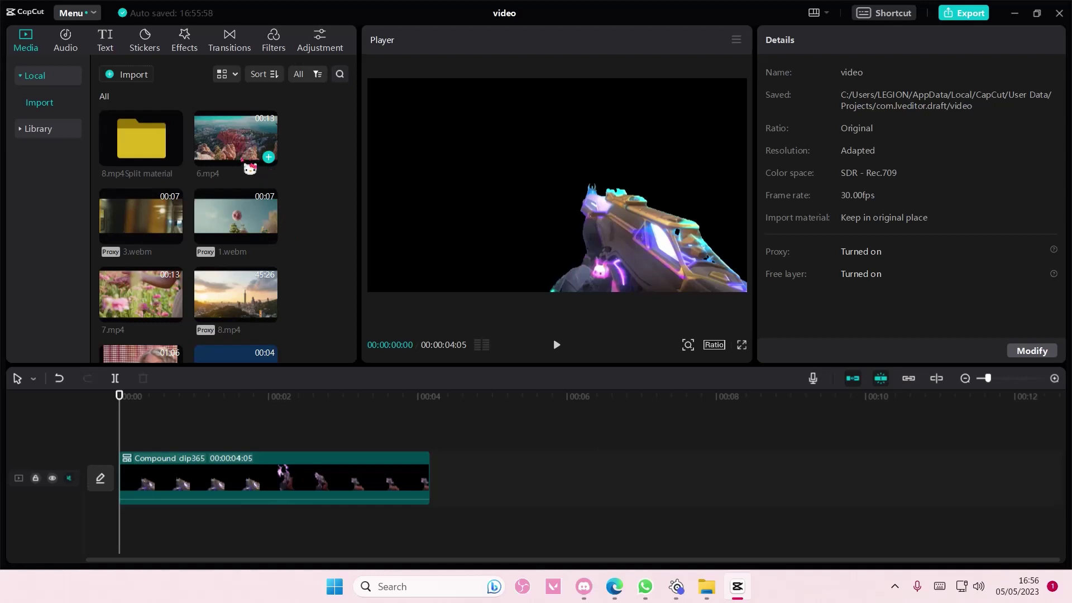
pyautogui.doubleClick(170, 156)
pyautogui.scroll(-4, 234, 273)
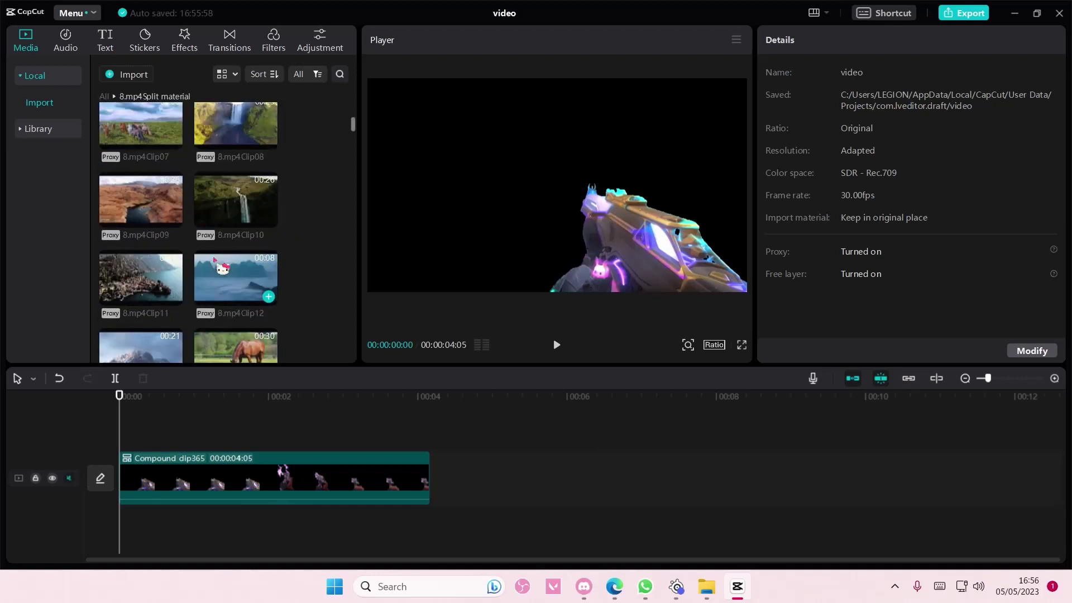
pyautogui.scroll(-8, 222, 269)
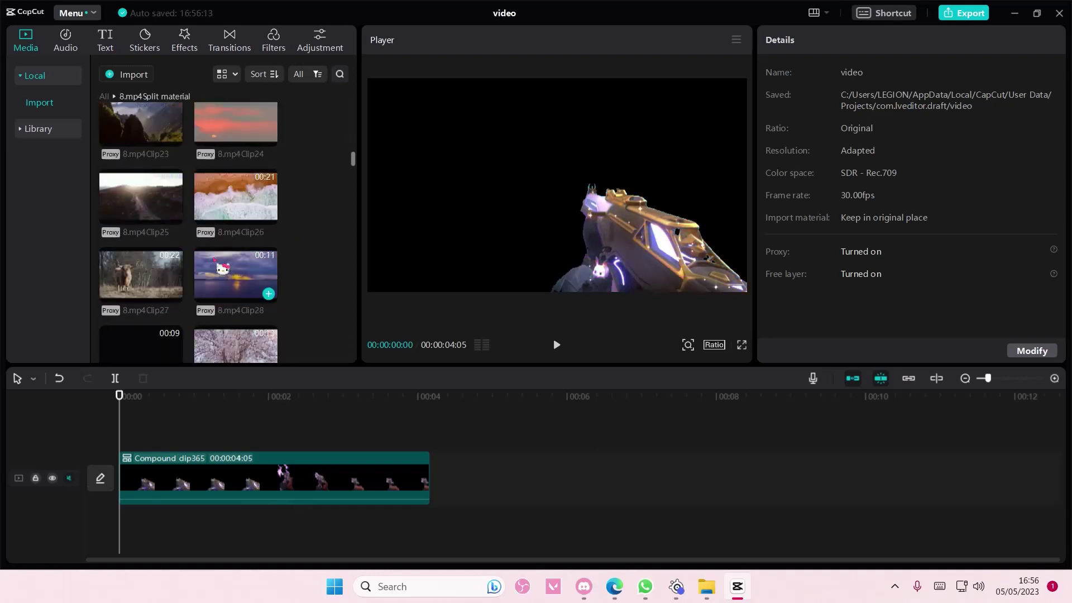
pyautogui.scroll(-9, 222, 269)
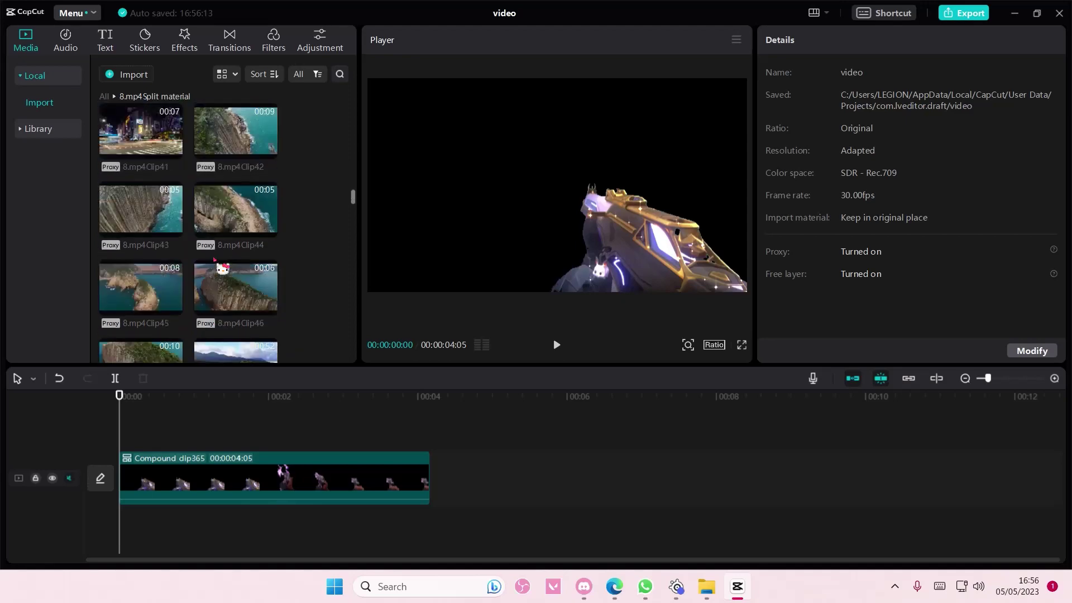
pyautogui.scroll(-5, 222, 269)
pyautogui.click(268, 242)
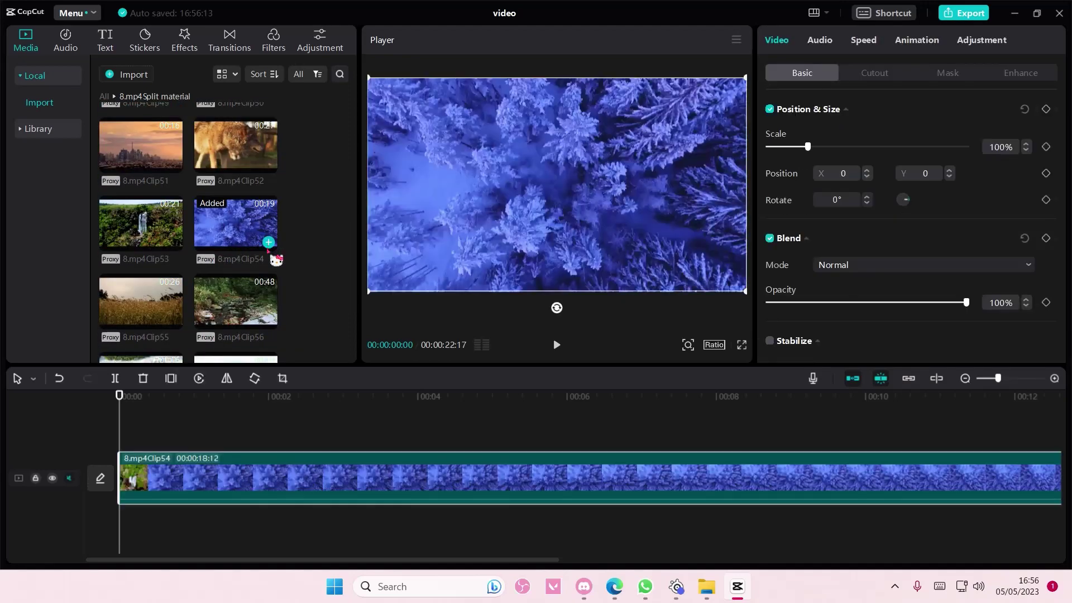
# Overlay the compound clip above Clip54 at 0:00, mute it, preview, then undo the move
pyautogui.click(964, 378)
pyautogui.click(965, 378)
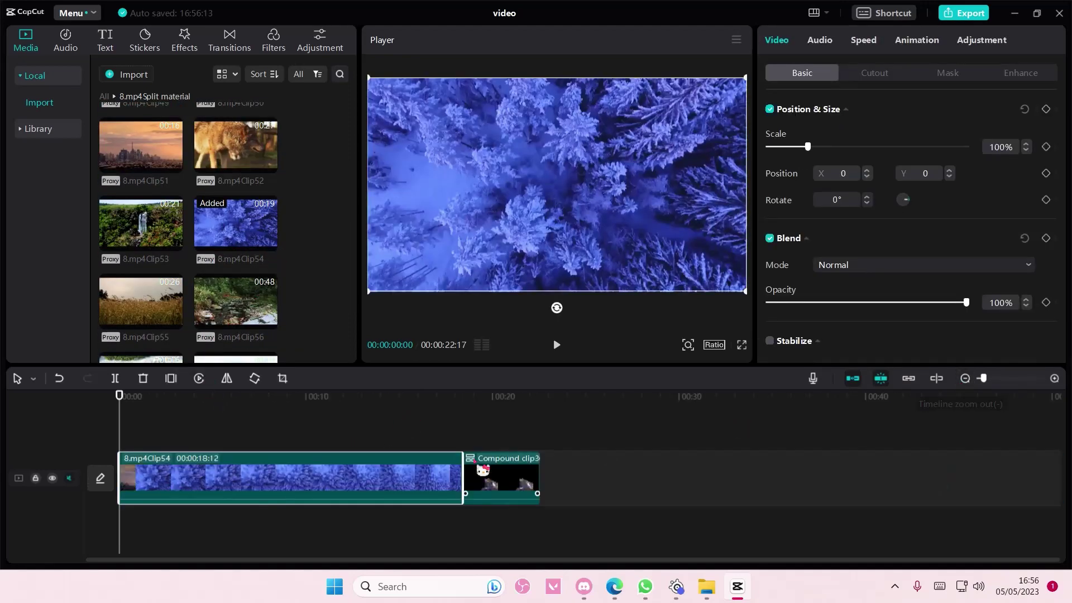
pyautogui.moveTo(481, 469); pyautogui.dragTo(108, 416)
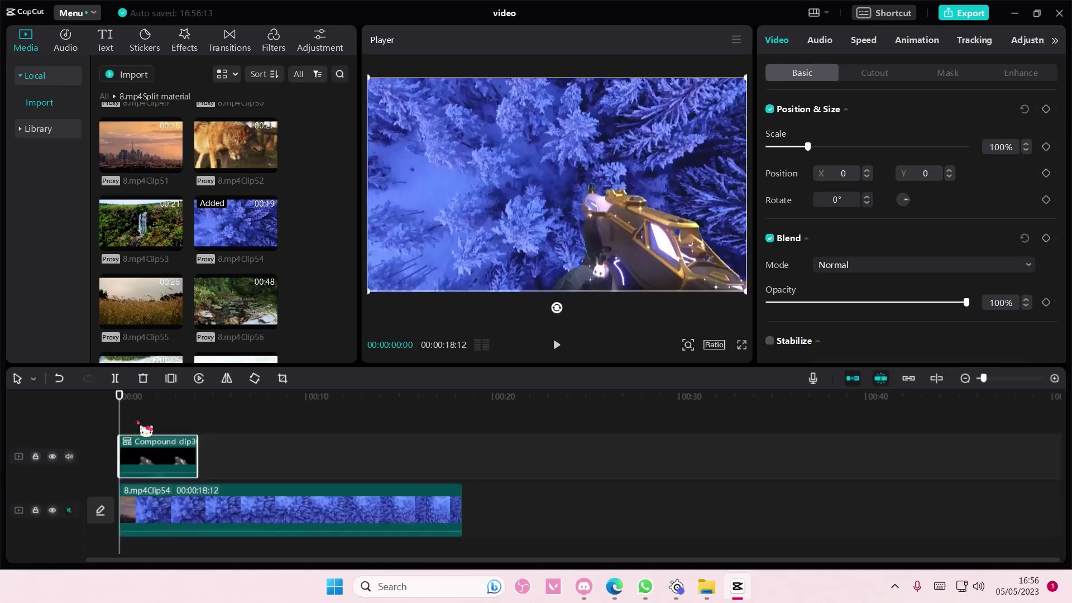
pyautogui.click(70, 456)
pyautogui.click(128, 420)
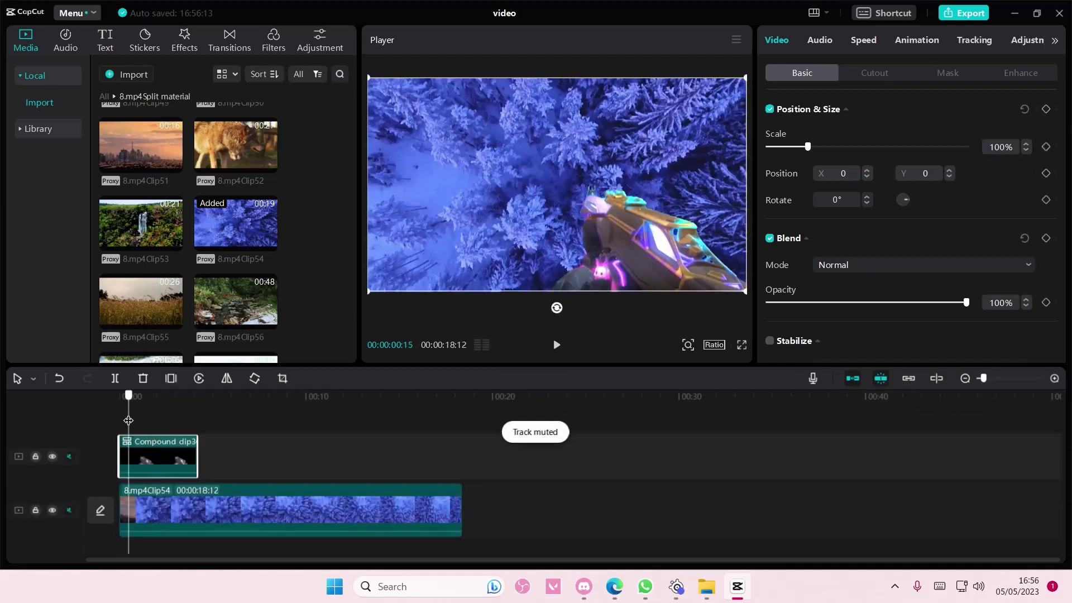
pyautogui.click(144, 419)
pyautogui.click(157, 417)
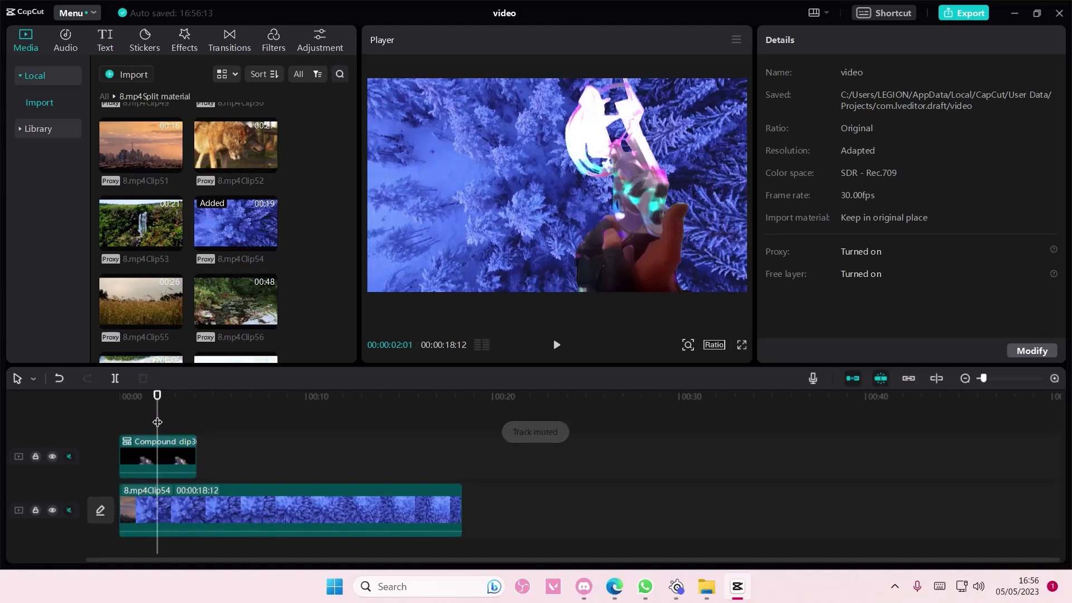
pyautogui.hotkey('ctrl', 'z')
pyautogui.hotkey('ctrl', 'z')
# Undo the forest clip and compound merge, then play from the start with both effects
pyautogui.hotkey('ctrl', 'z')
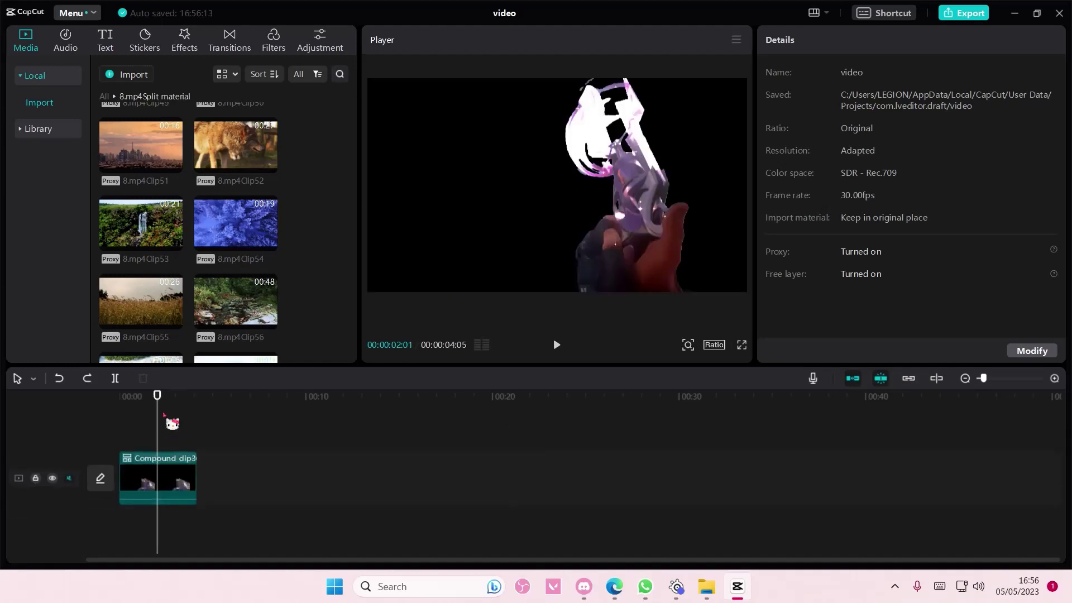
pyautogui.hotkey('ctrl', 'z')
pyautogui.click(175, 419)
pyautogui.click(119, 427)
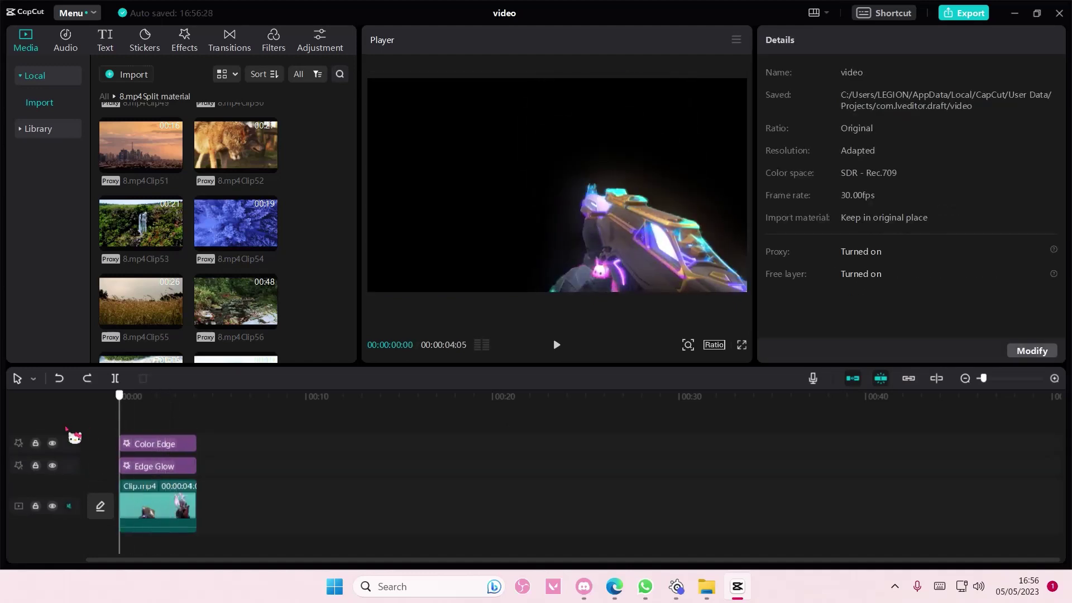
pyautogui.press('space')
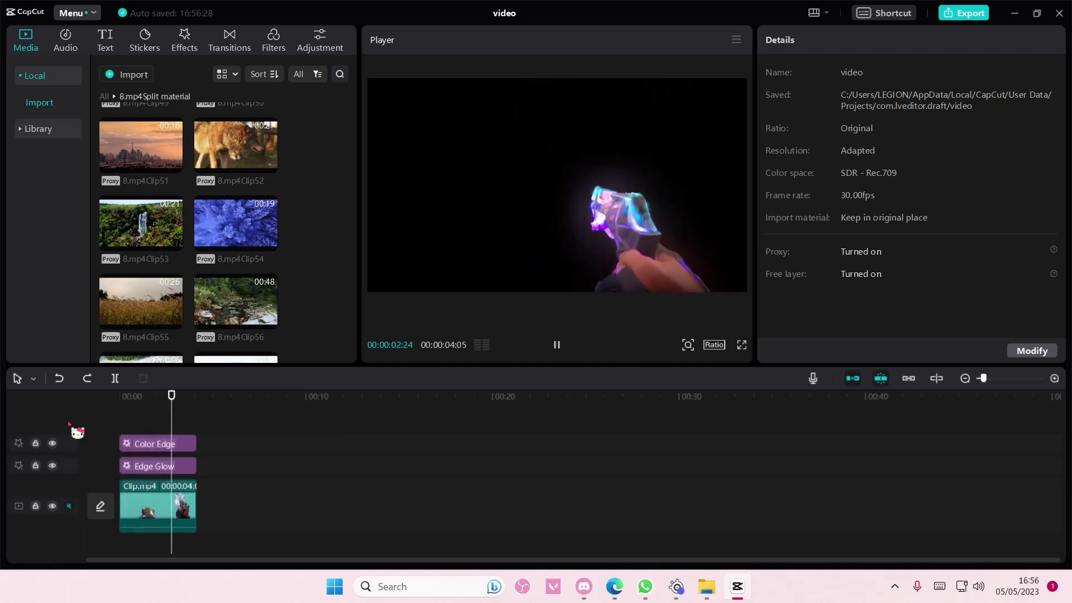
pyautogui.press('space')
# Delete the Color Edge effect and replay the clip with only Edge Glow
pyautogui.click(170, 447)
pyautogui.press('Delete')
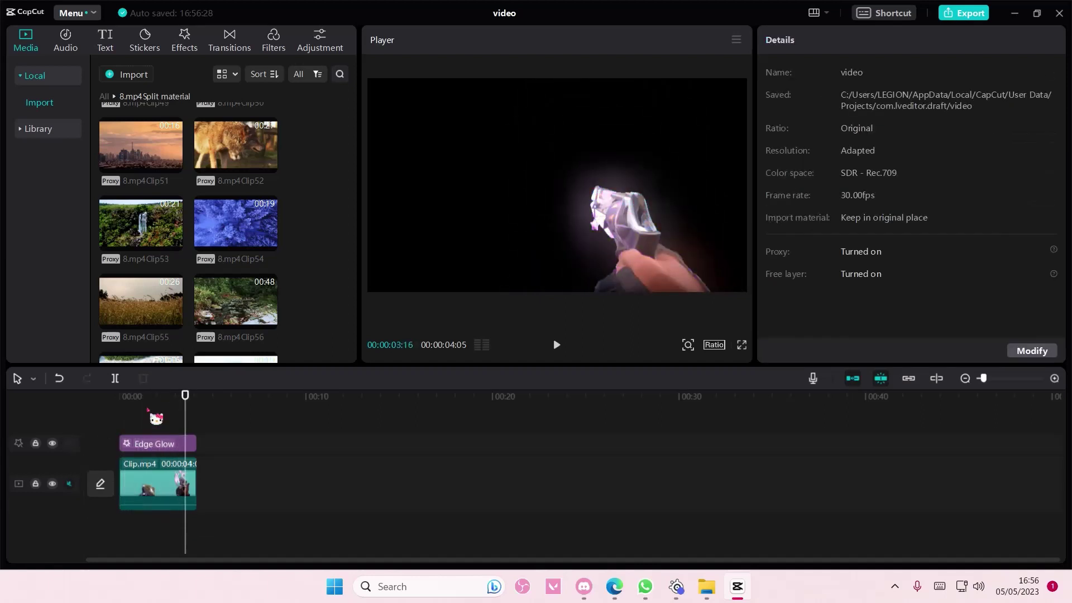
pyautogui.moveTo(156, 417); pyautogui.dragTo(93, 422)
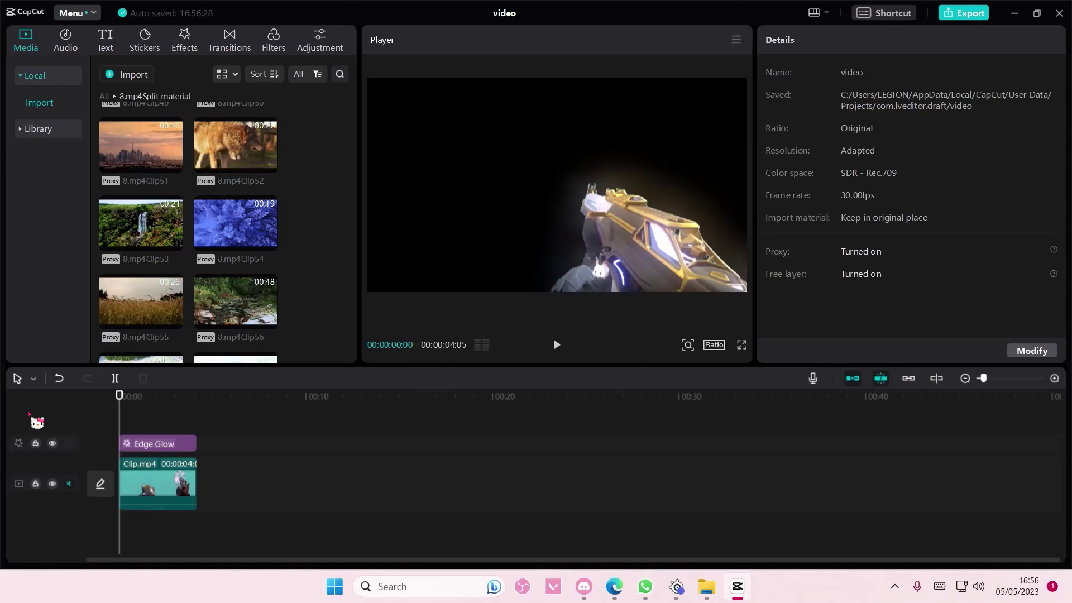
pyautogui.press('space')
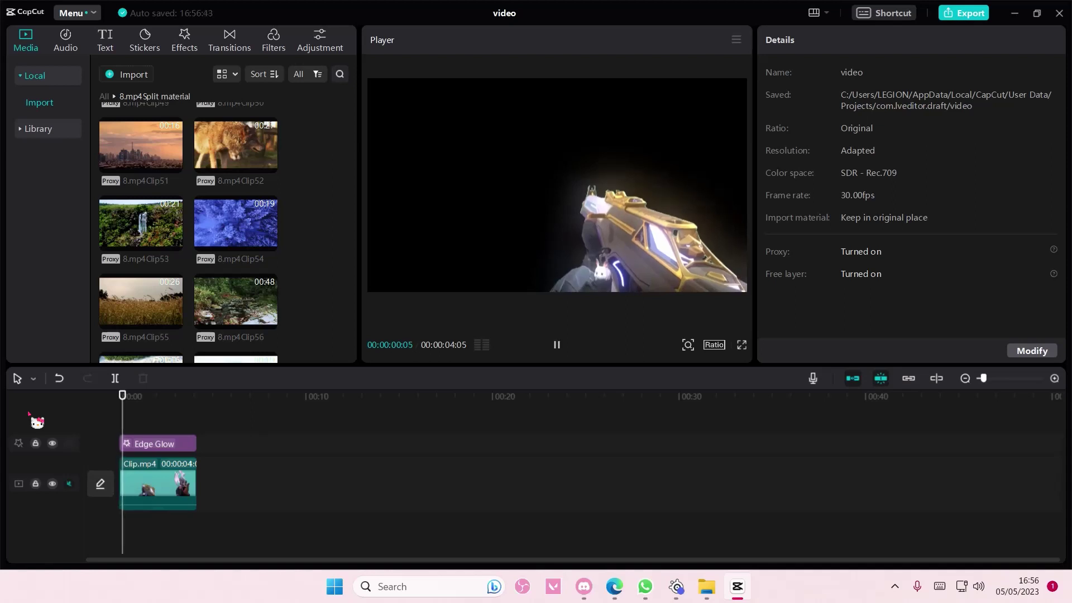